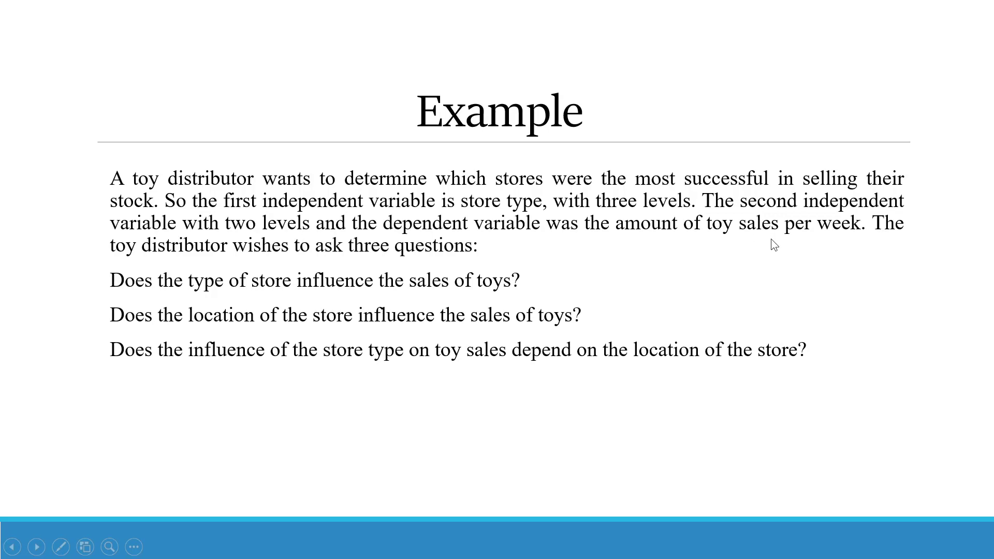
End the Example slideshow and bring up the salesLocationType dataset in jamovi
key(Escape)
click(617, 544)
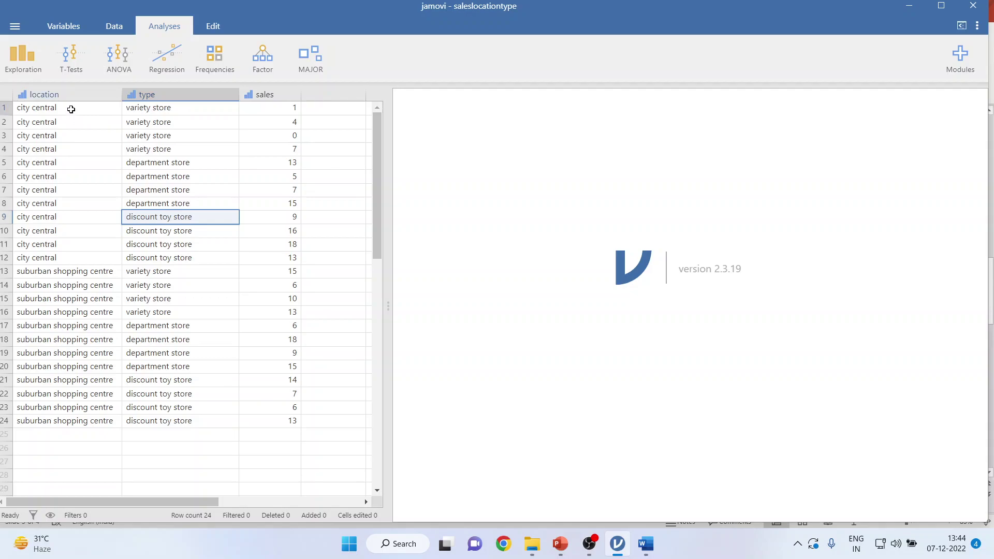
drag(71, 109, 73, 421)
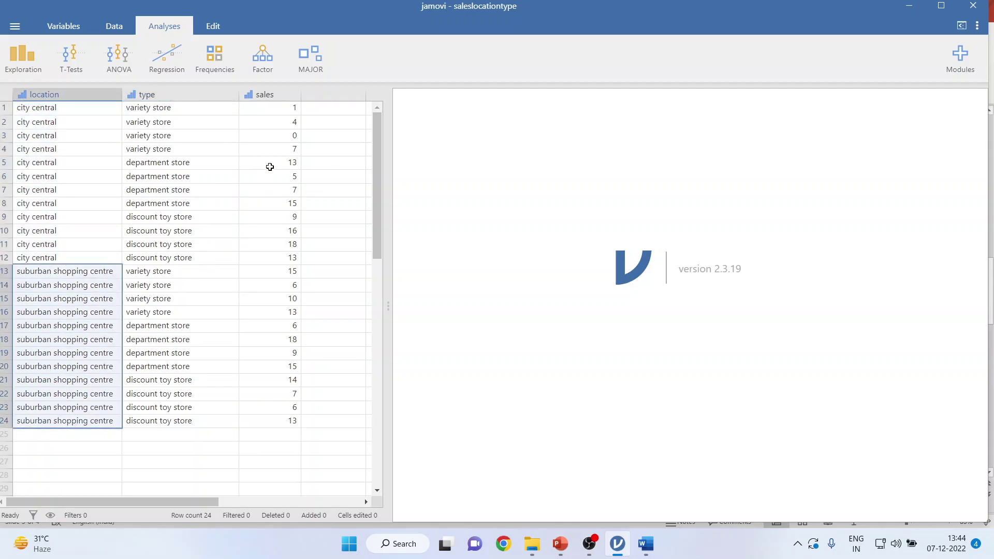
drag(275, 109, 286, 423)
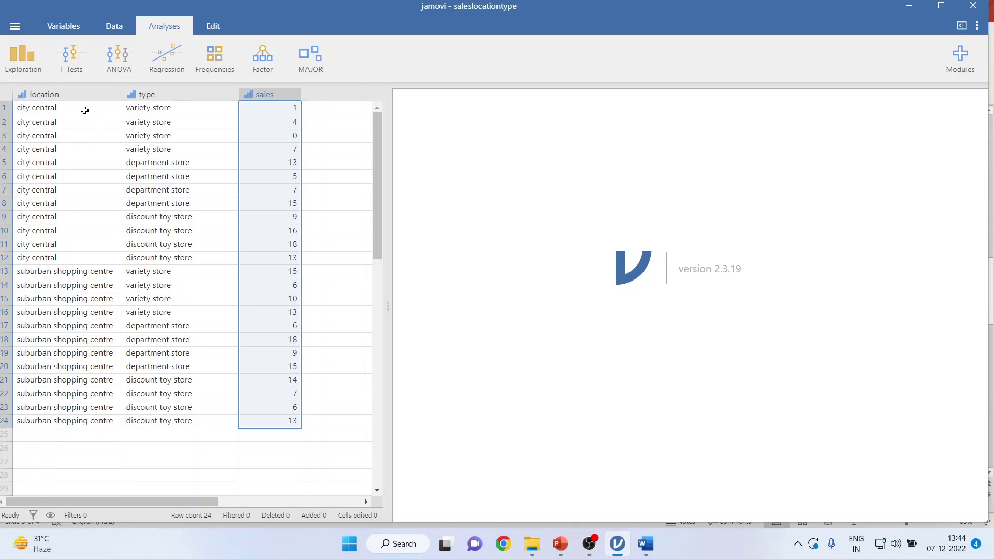
drag(85, 110, 83, 421)
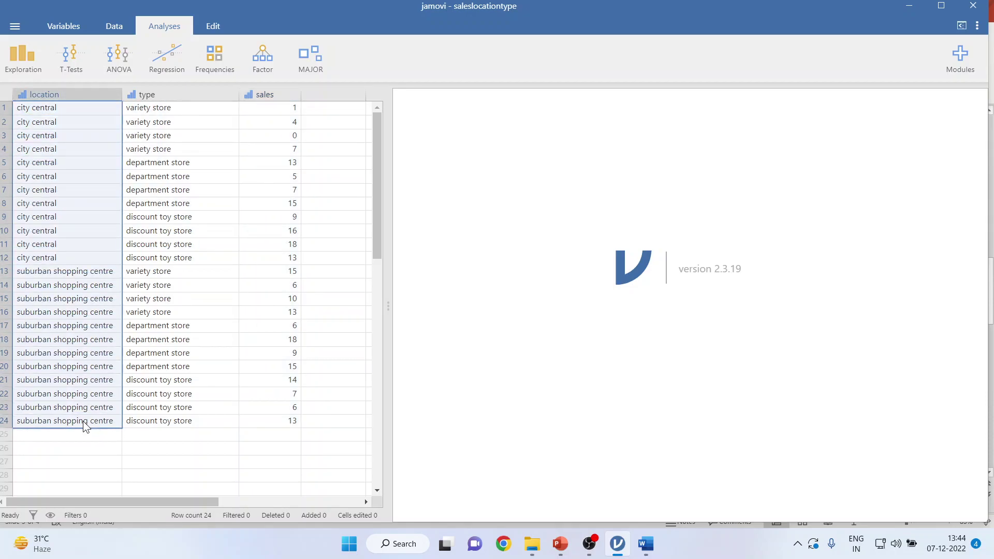
click(186, 108)
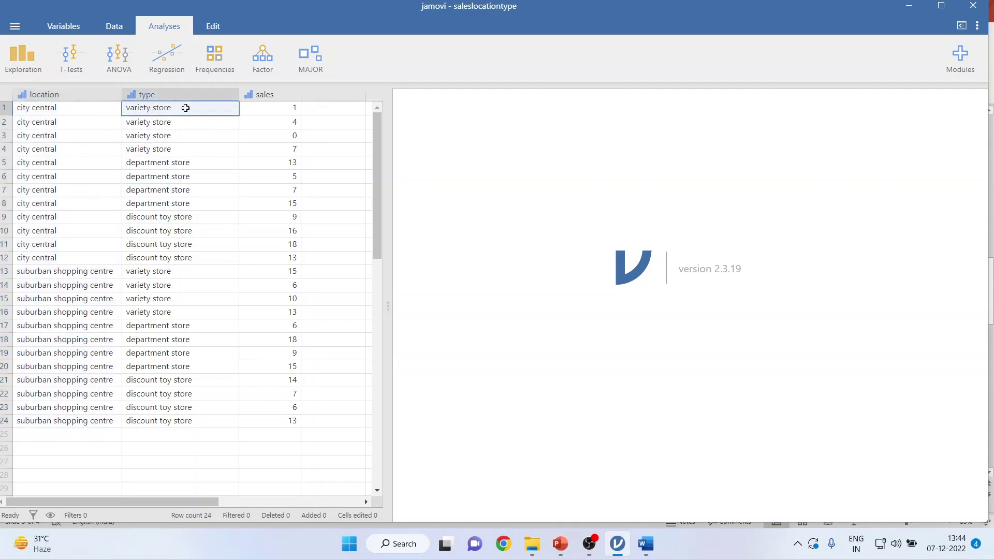
drag(185, 108, 202, 422)
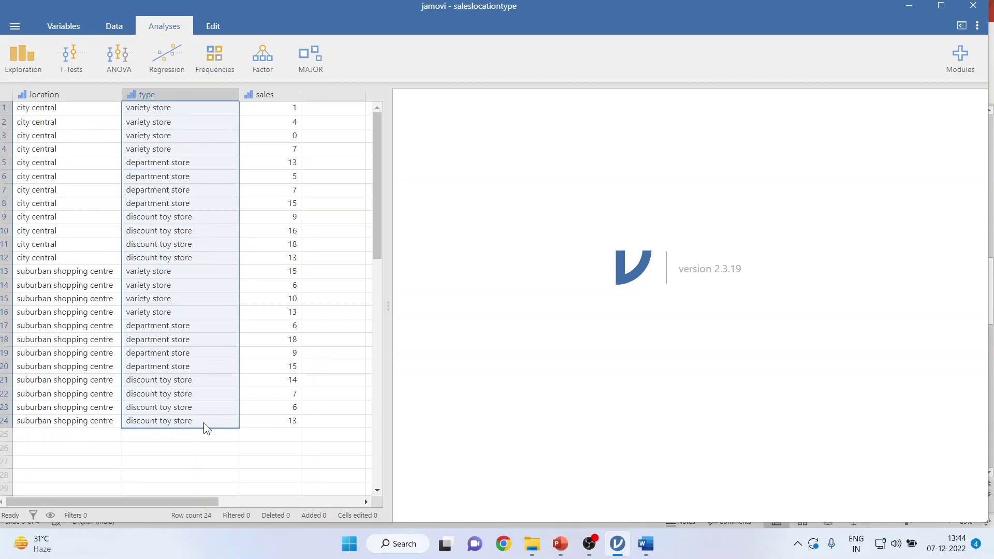
click(49, 107)
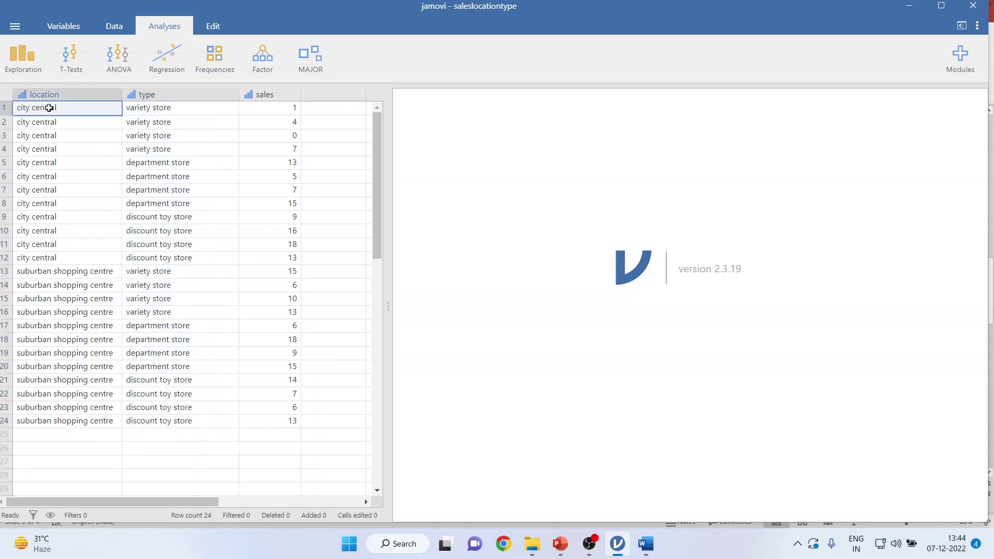
drag(49, 108, 207, 426)
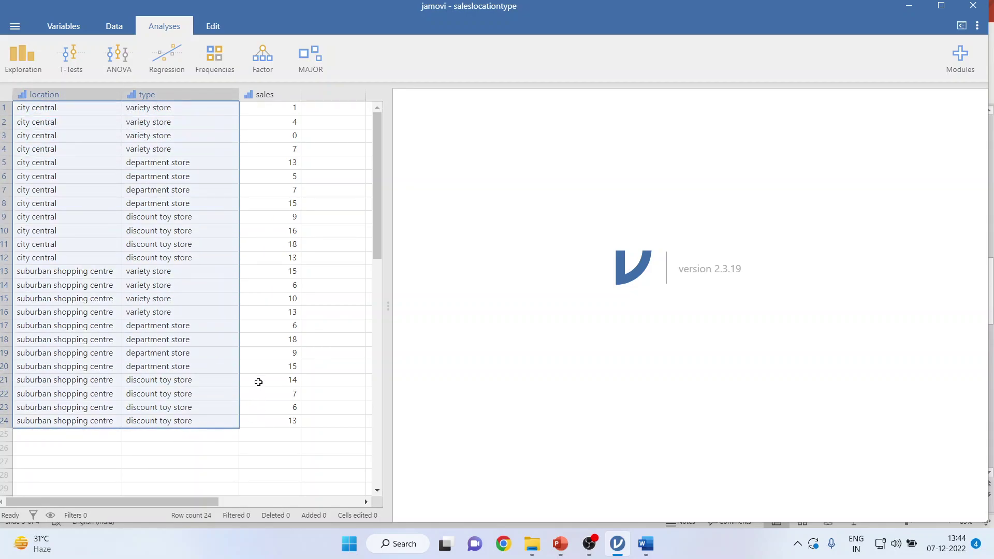
click(560, 544)
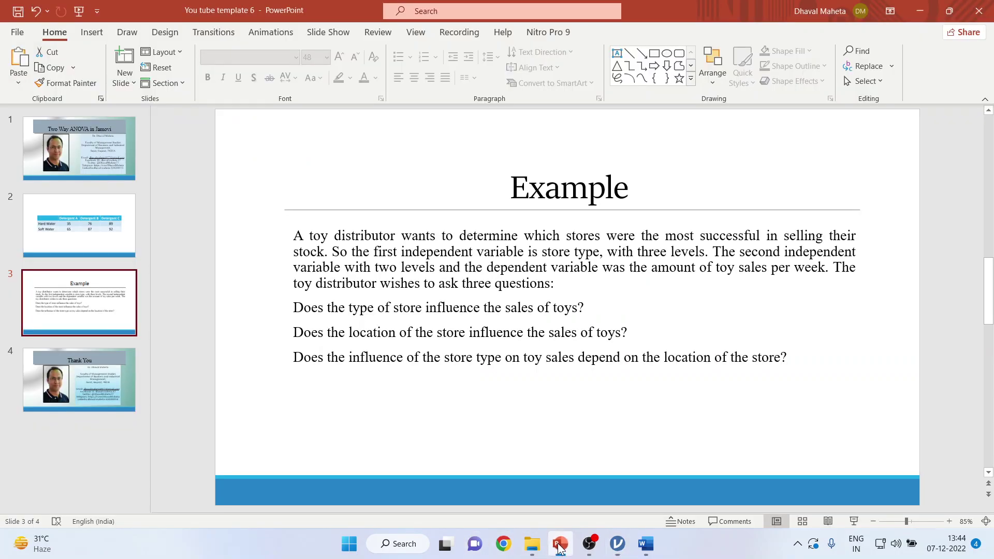
click(617, 544)
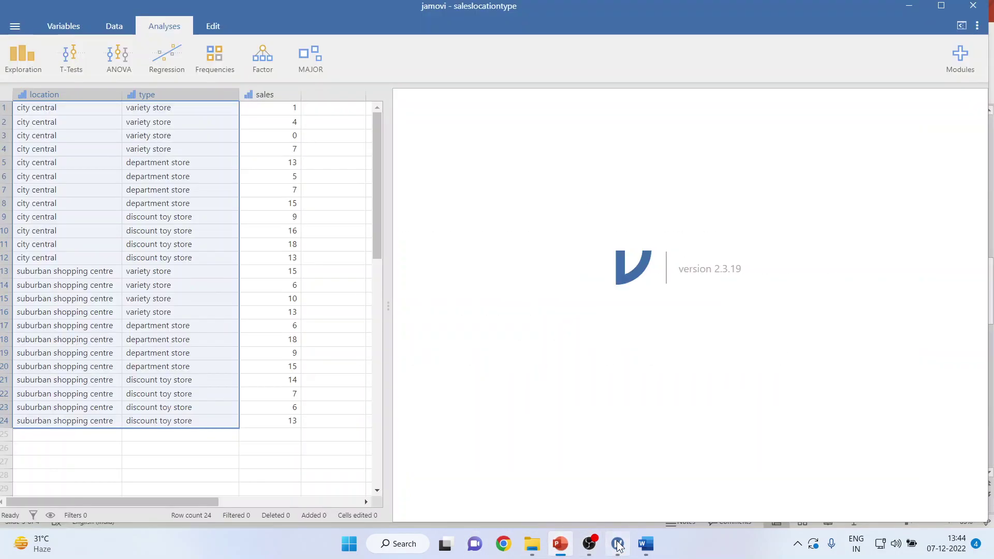
click(345, 285)
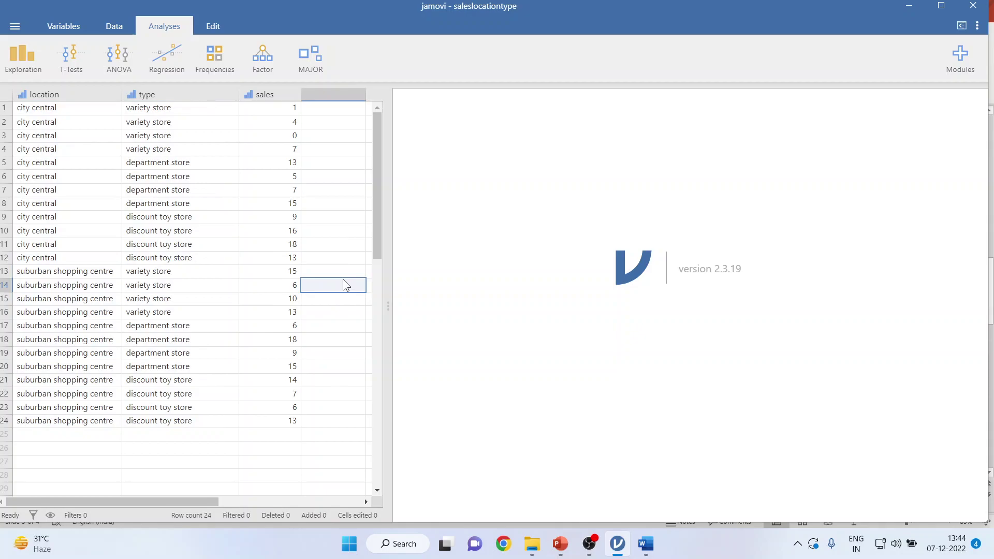
Run an ANOVA with sales as dependent, location and type as fixed factors, plus Levene's homogeneity test
click(116, 63)
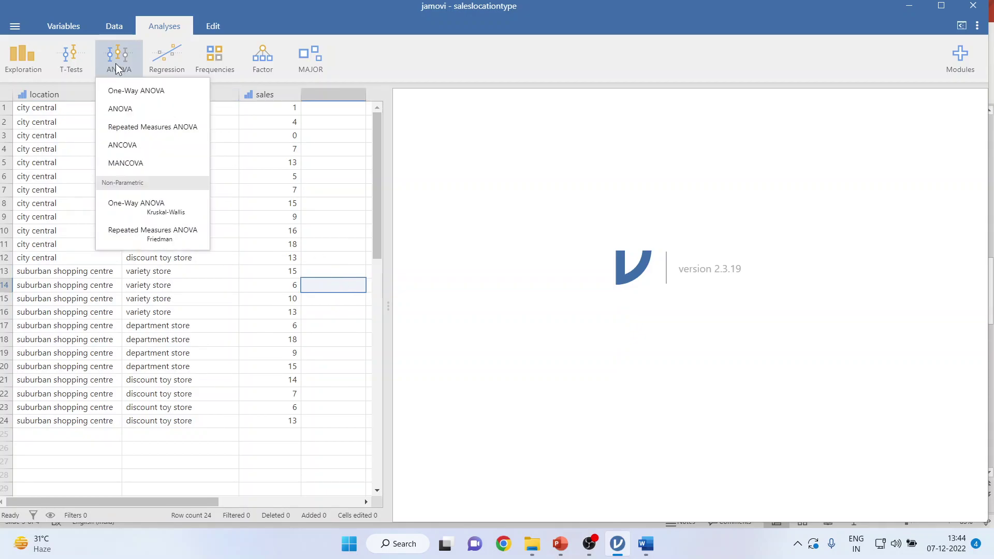
click(147, 112)
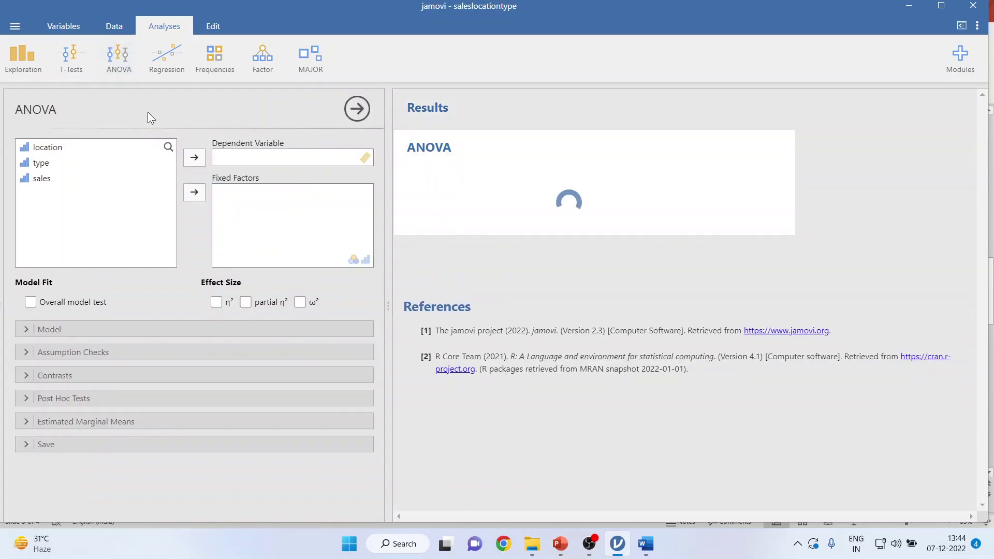
click(42, 179)
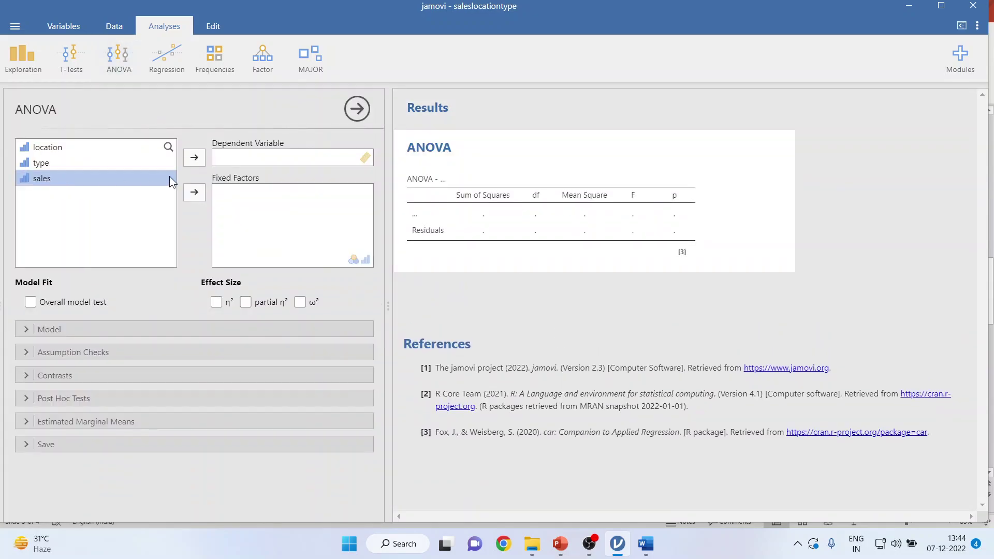
click(194, 157)
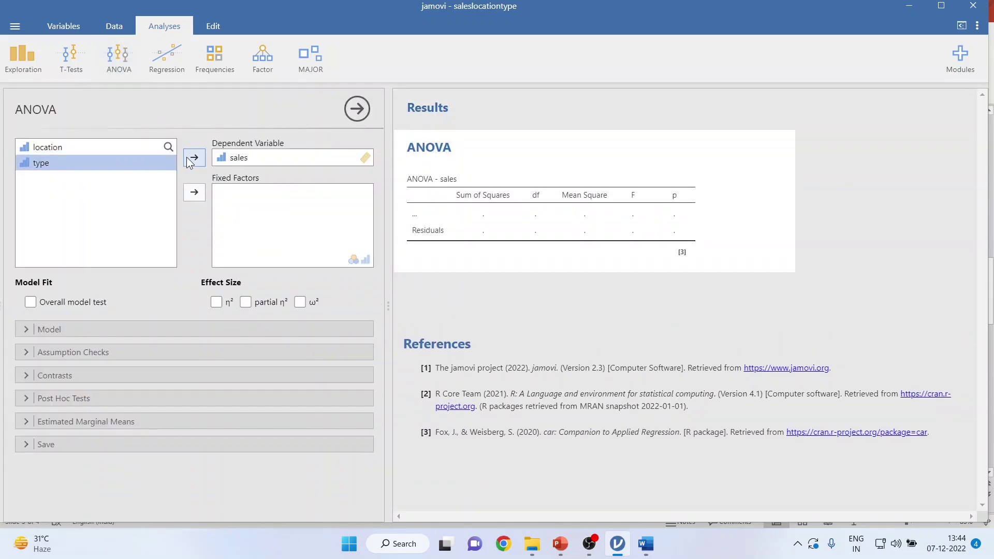
click(59, 147)
click(201, 193)
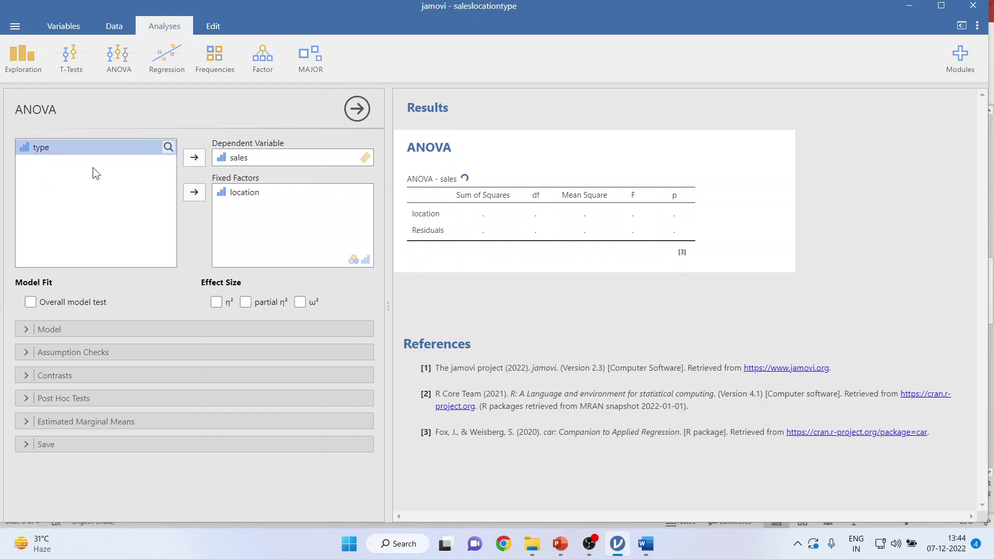
click(193, 195)
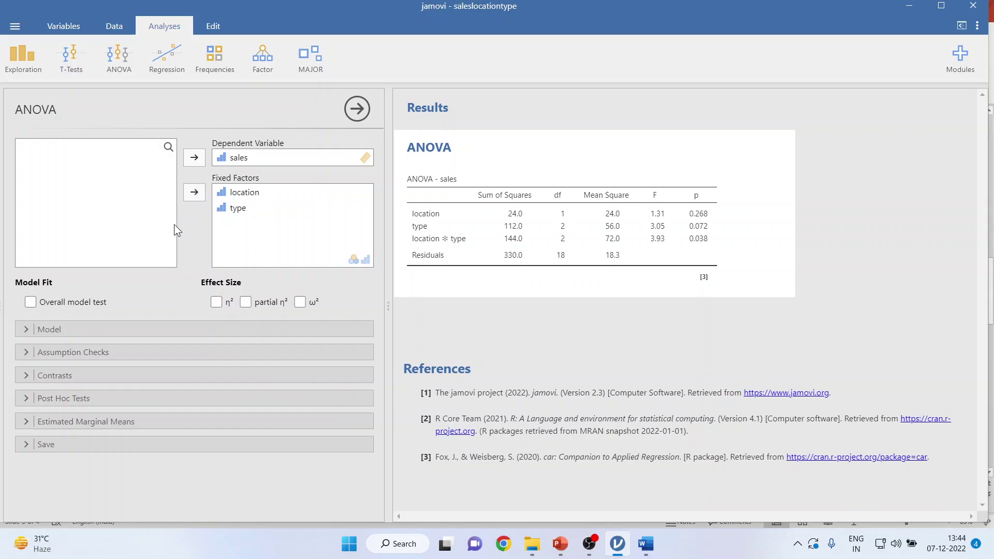
click(27, 350)
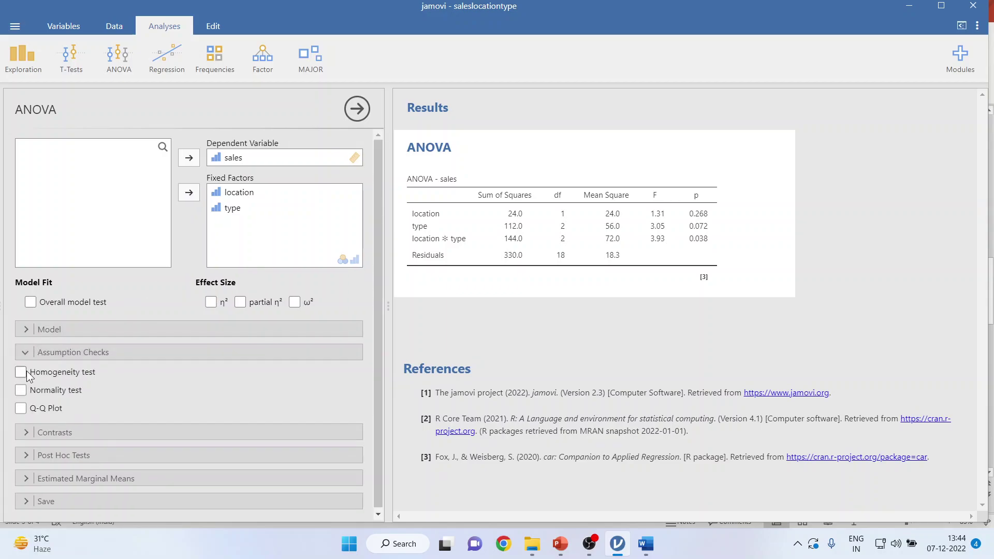
click(21, 371)
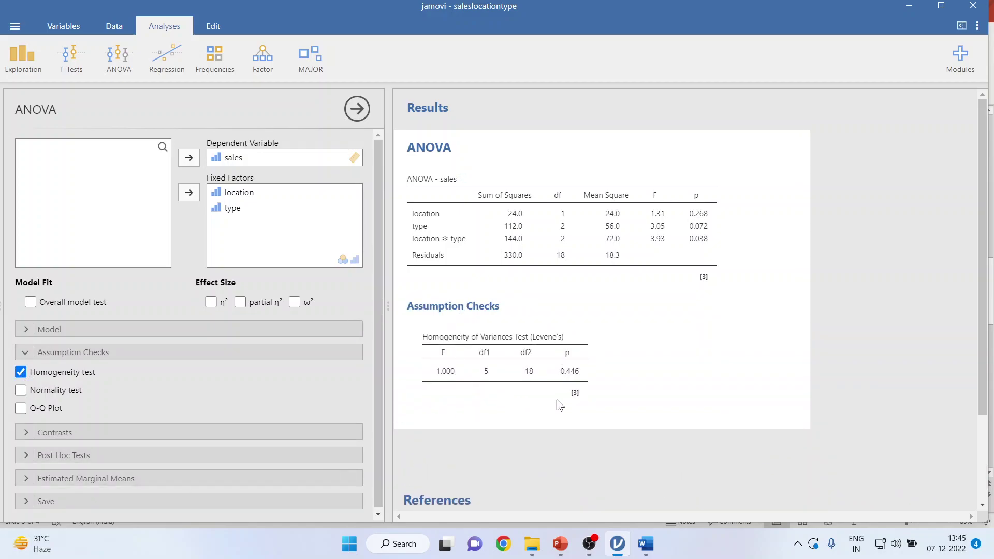
Bring up the Two Way ANOVA Word document and scroll to its hypotheses
mouse_move(651, 546)
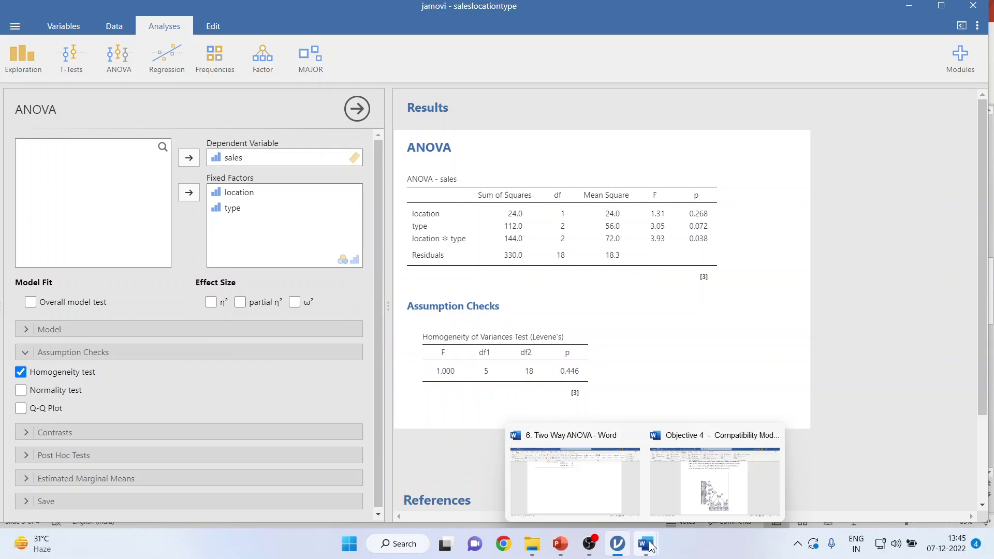
click(624, 479)
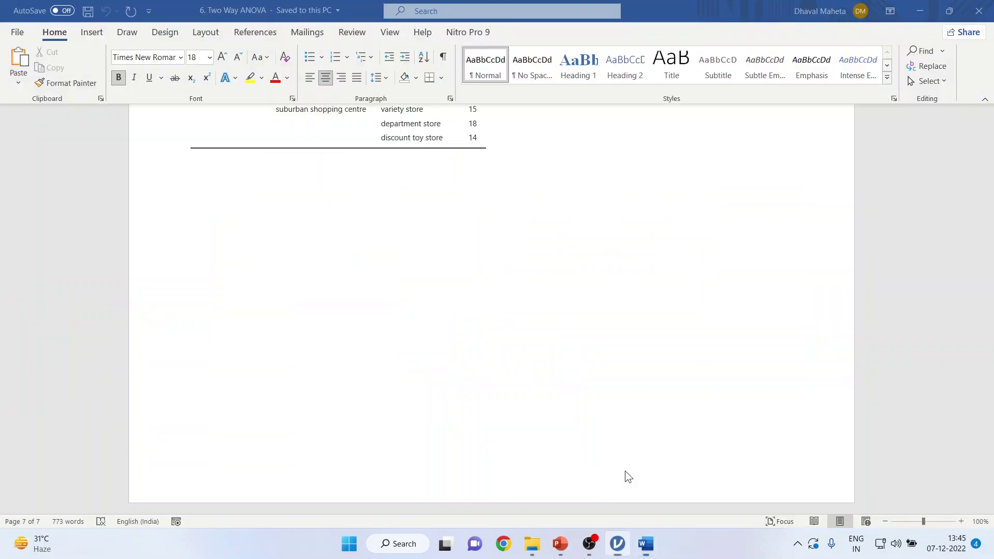
drag(989, 462, 989, 187)
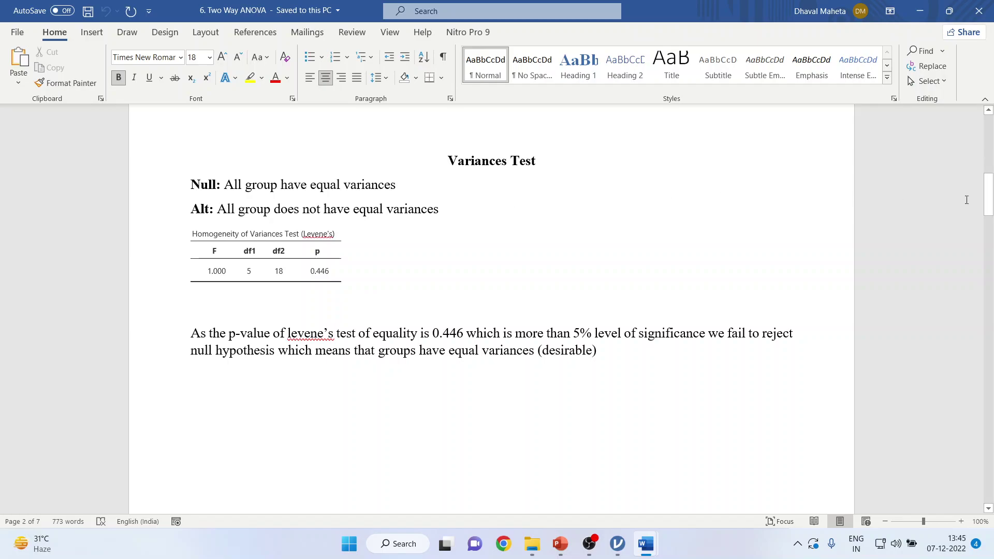
drag(989, 194, 989, 137)
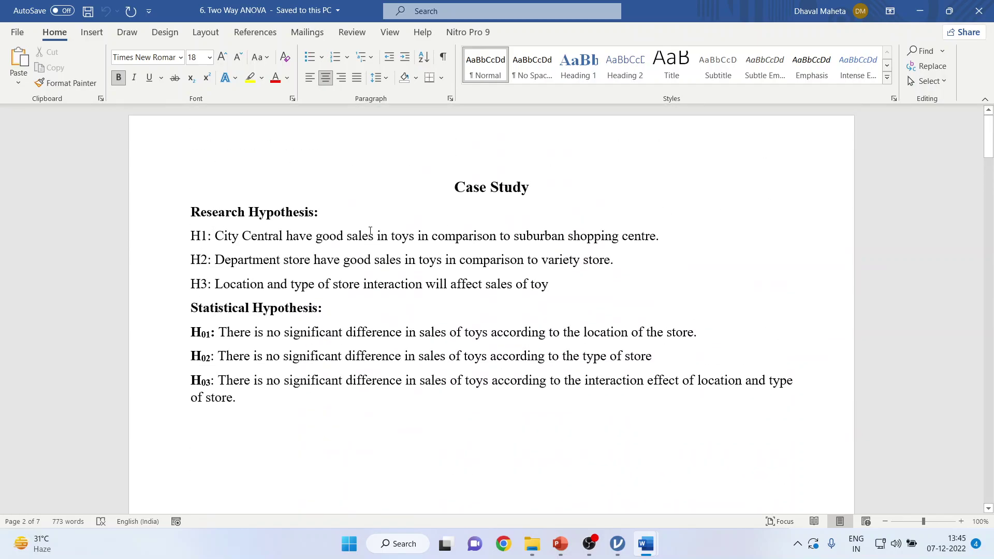
Highlight research hypotheses H1 (city central), H2 (department stores) and H3 (interaction), then switch to PowerPoint
click(287, 262)
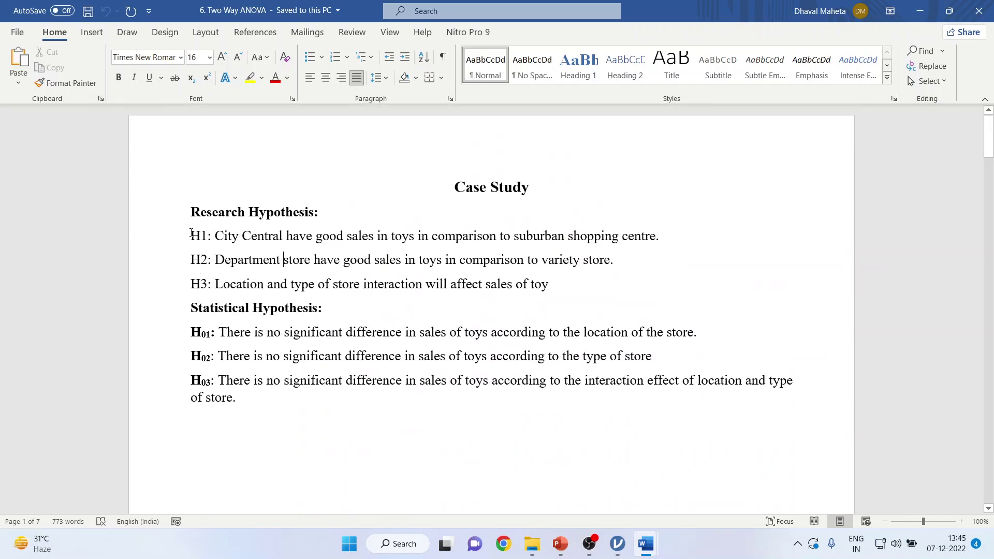
drag(191, 231, 706, 241)
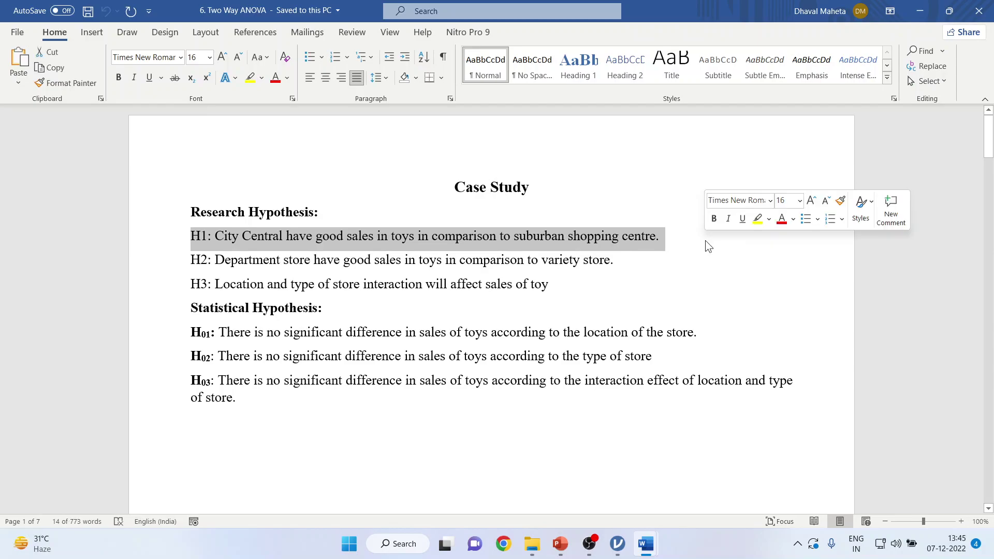
drag(191, 259, 622, 266)
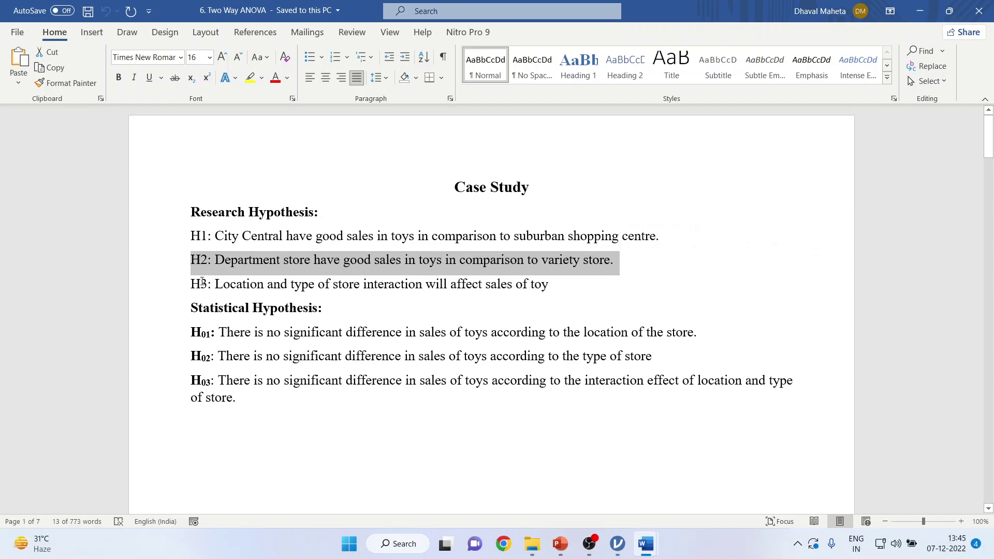
drag(191, 284, 563, 278)
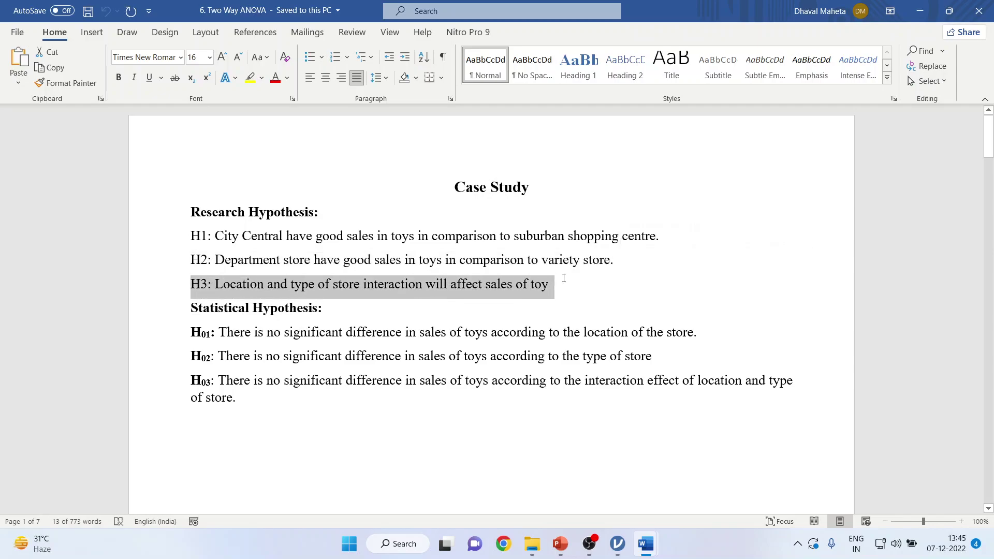
click(569, 294)
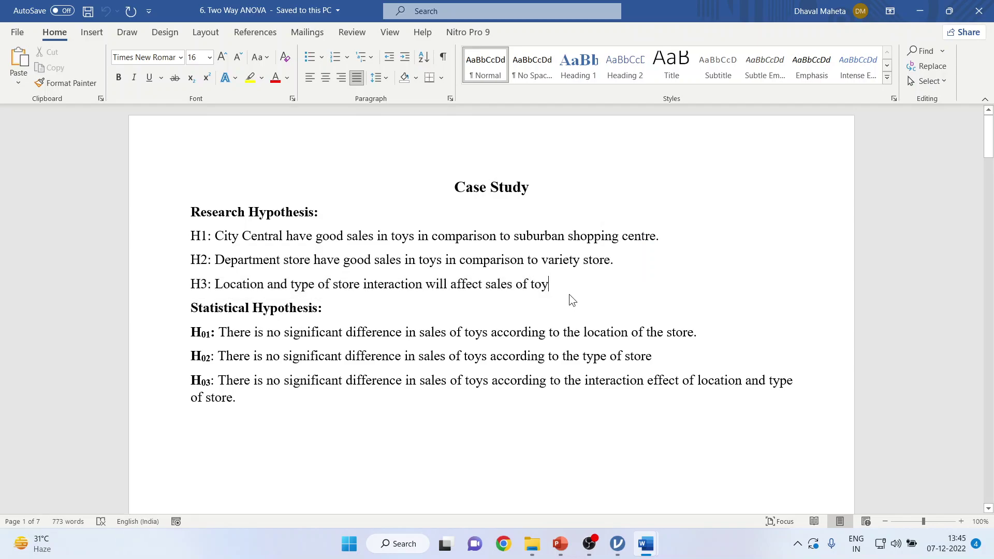
mouse_move(561, 541)
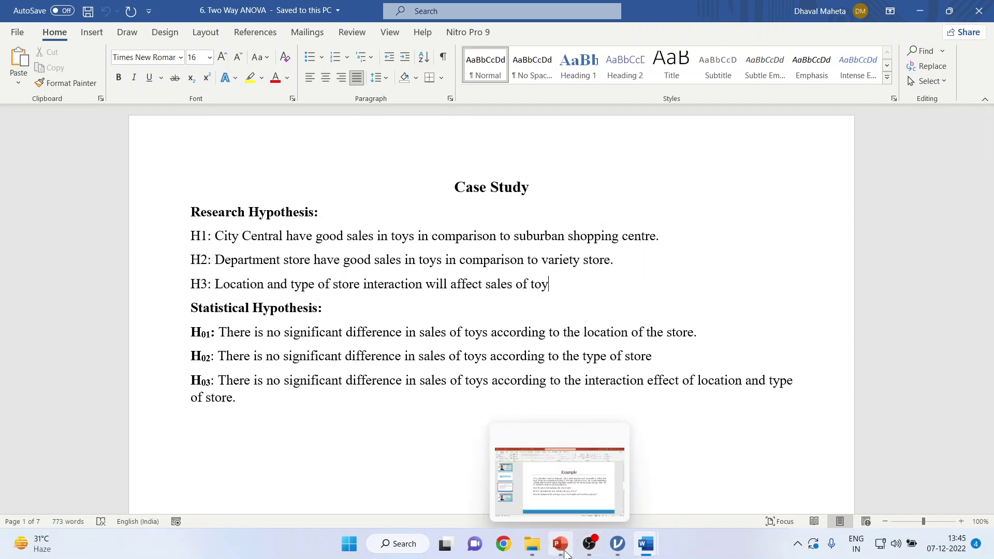
click(497, 440)
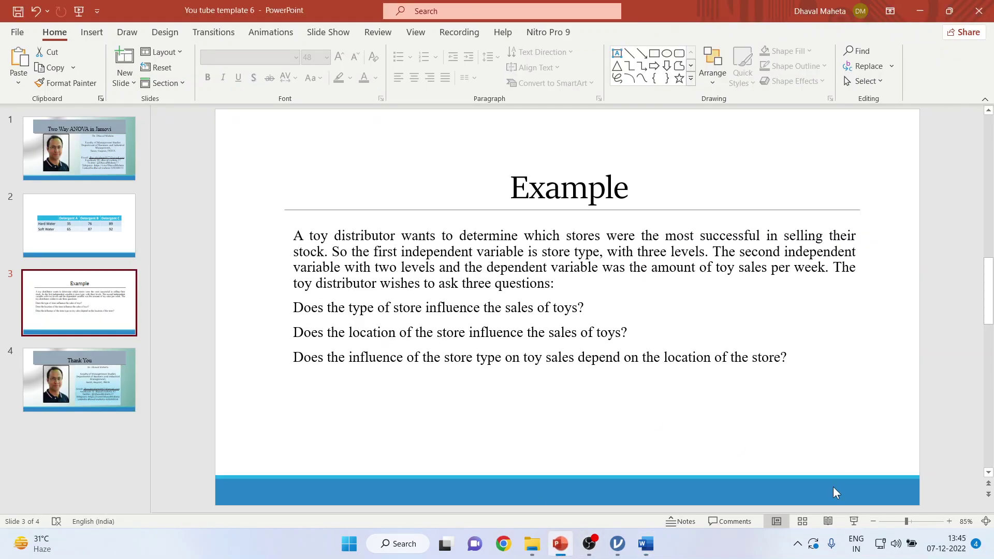
Present the slide 3 Example as a slideshow, then return to the Two Way ANOVA document
click(854, 518)
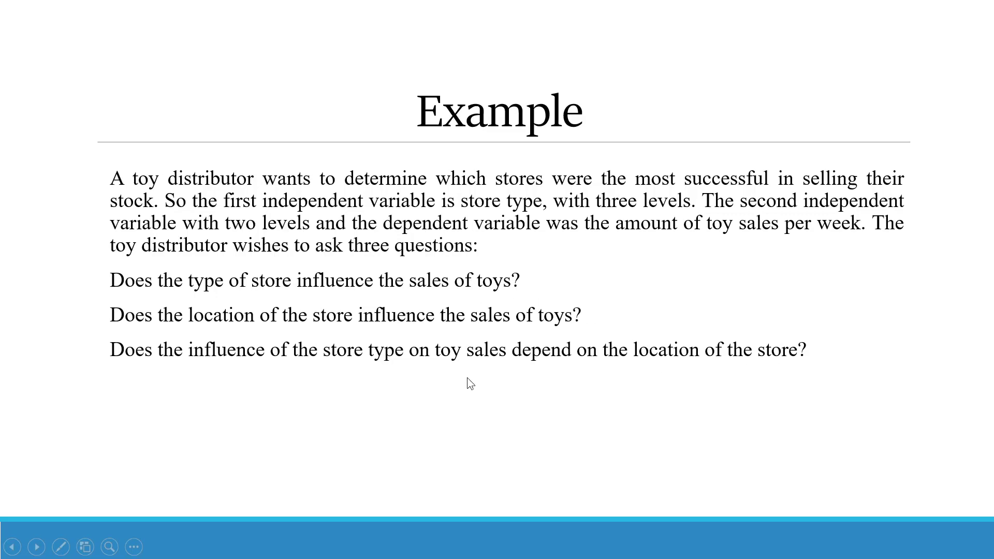
key(Escape)
mouse_move(646, 543)
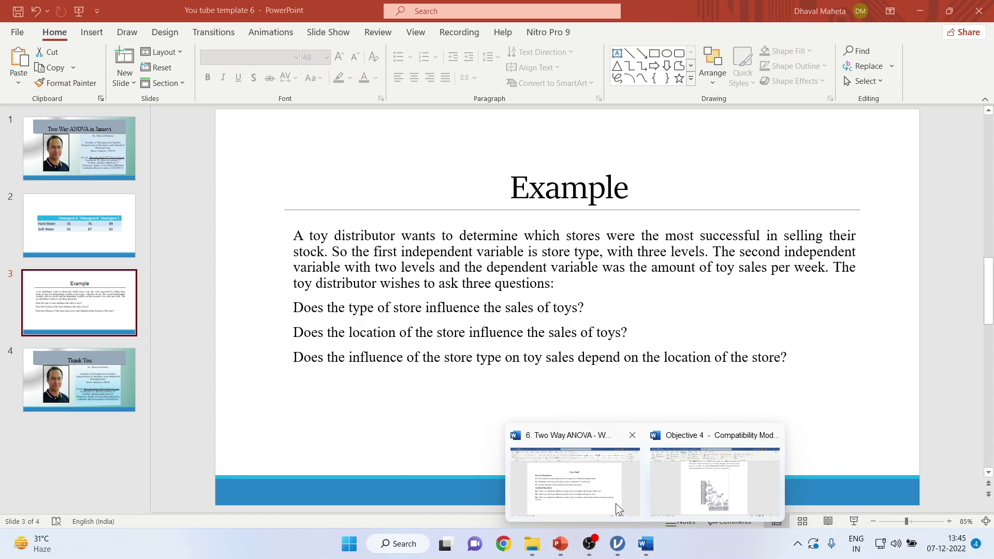
click(616, 498)
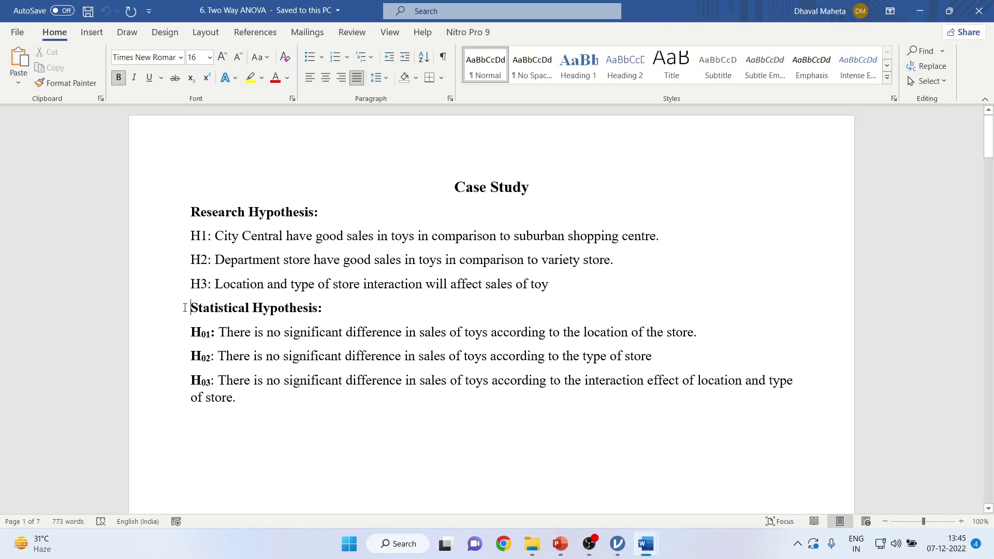
drag(190, 332, 729, 338)
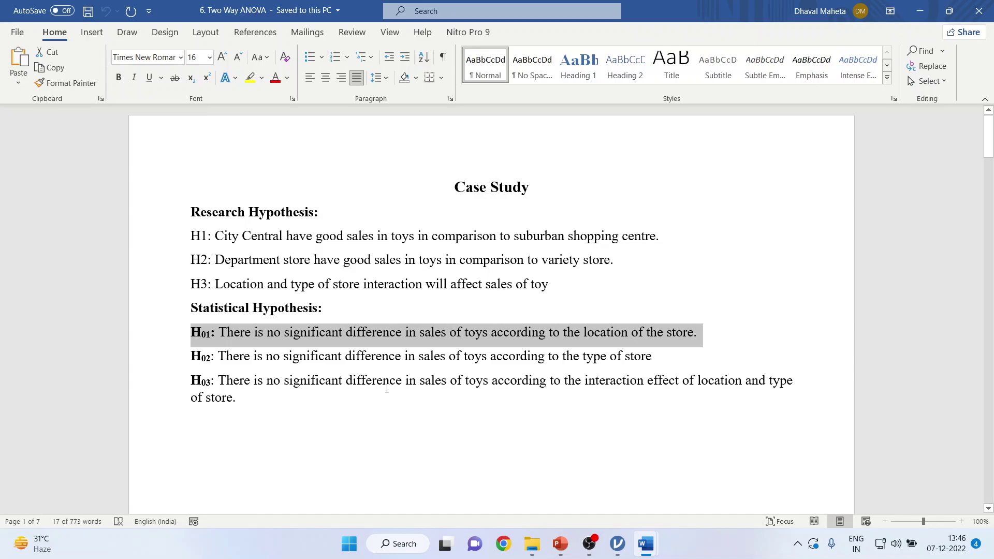
drag(189, 356, 658, 355)
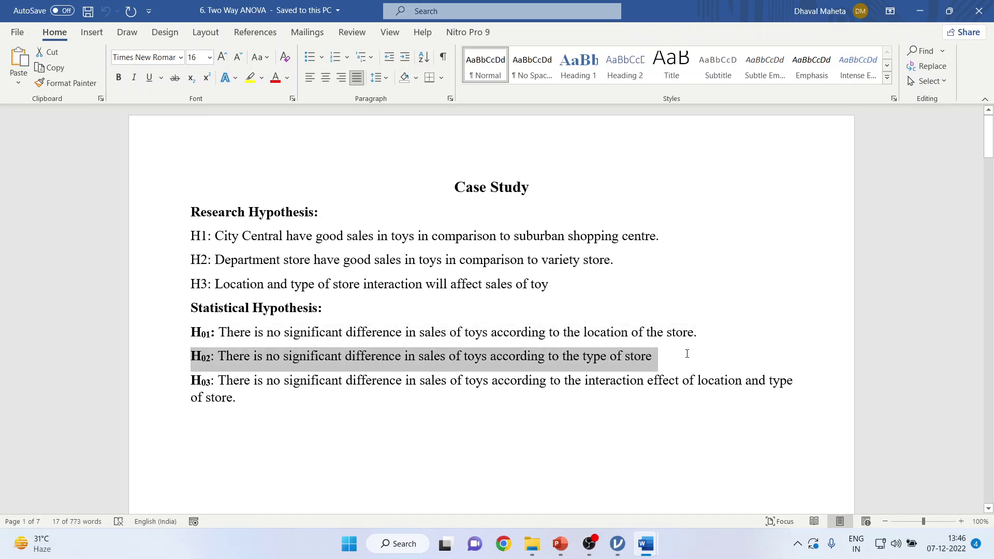
click(386, 426)
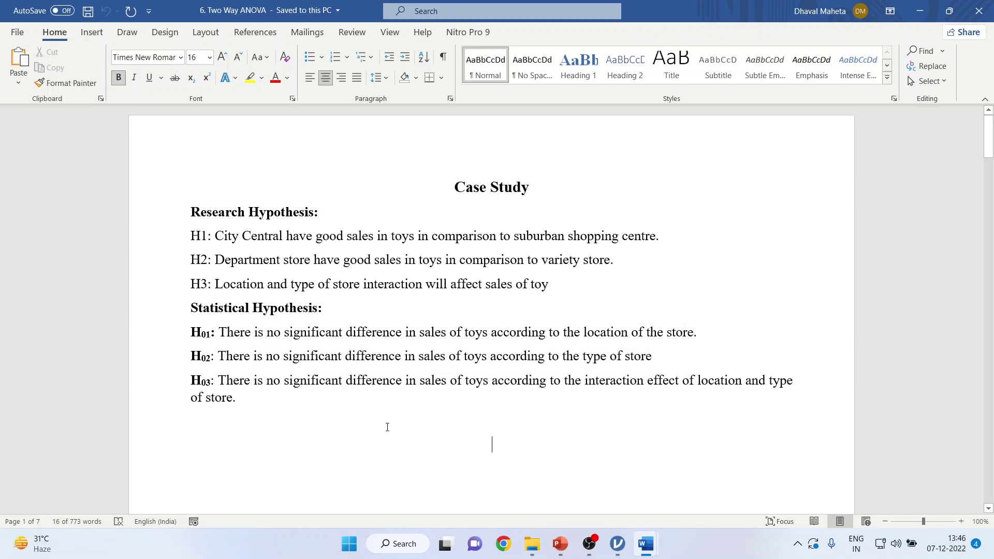
click(189, 386)
drag(188, 392, 281, 393)
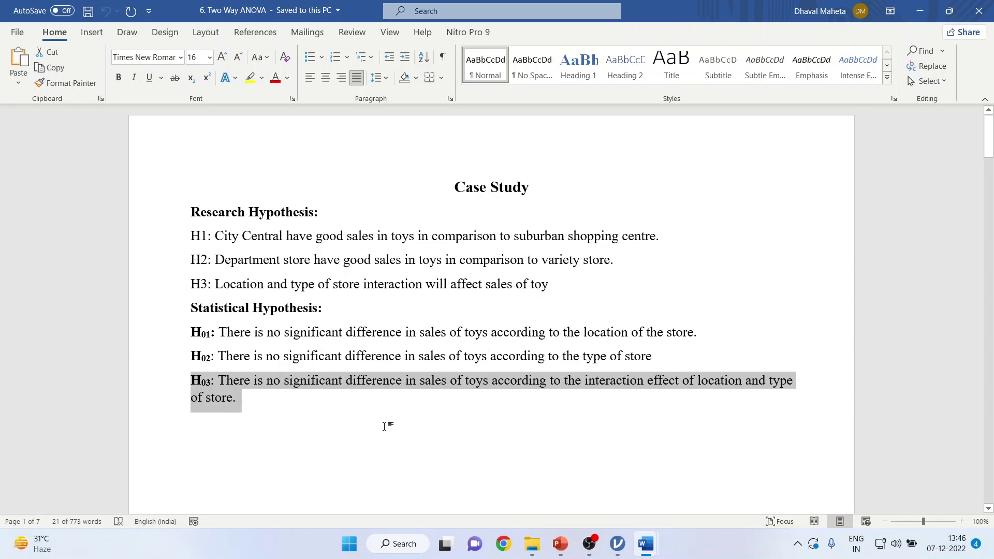
Copy jamovi's Levene's test table for the Word document's Variances Test page
scroll(384, 426, down, 10)
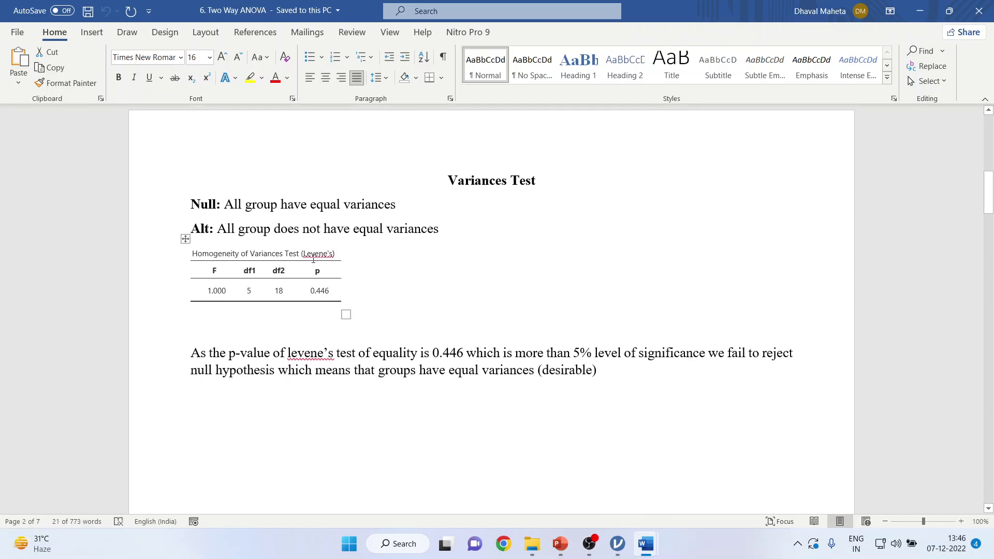
click(314, 259)
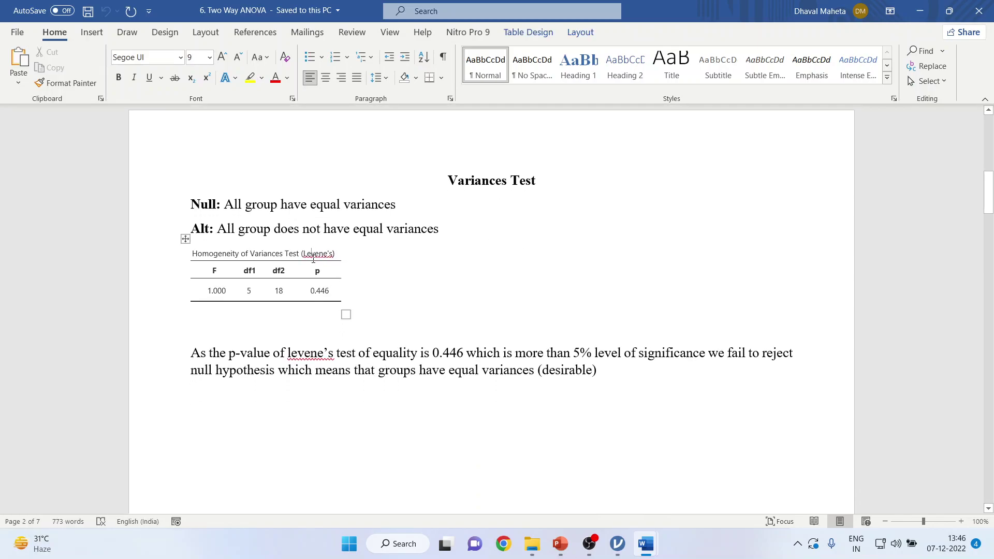
click(617, 544)
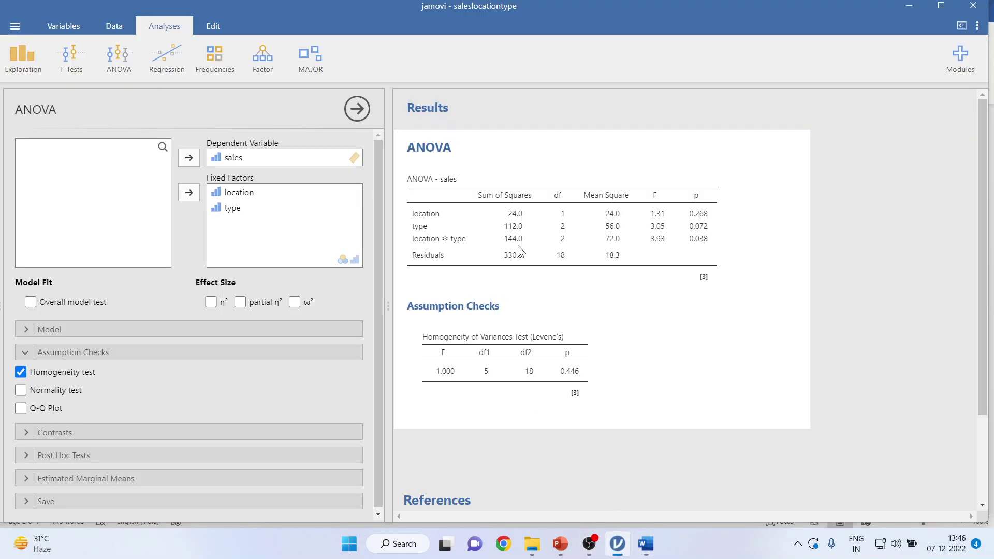
right_click(561, 358)
click(620, 359)
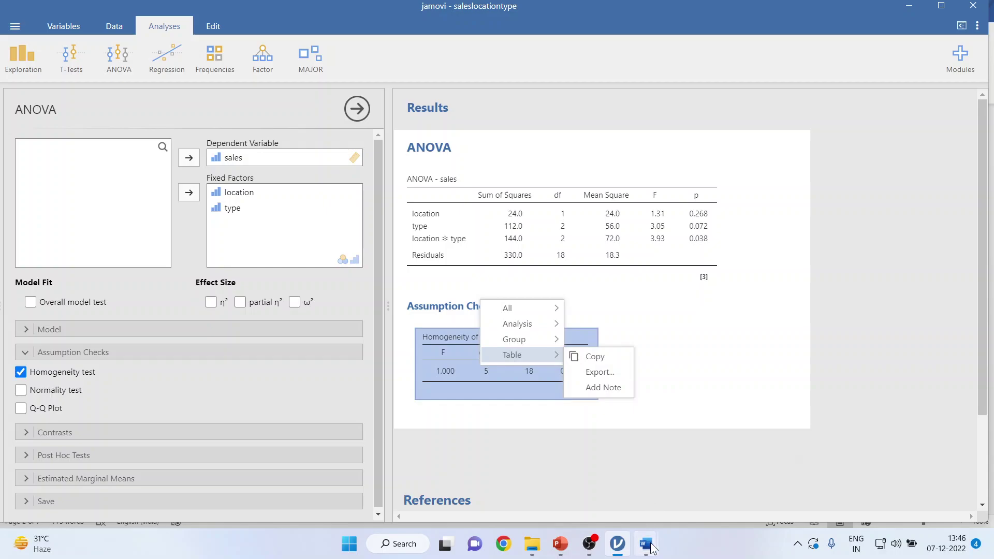
mouse_move(652, 548)
click(607, 502)
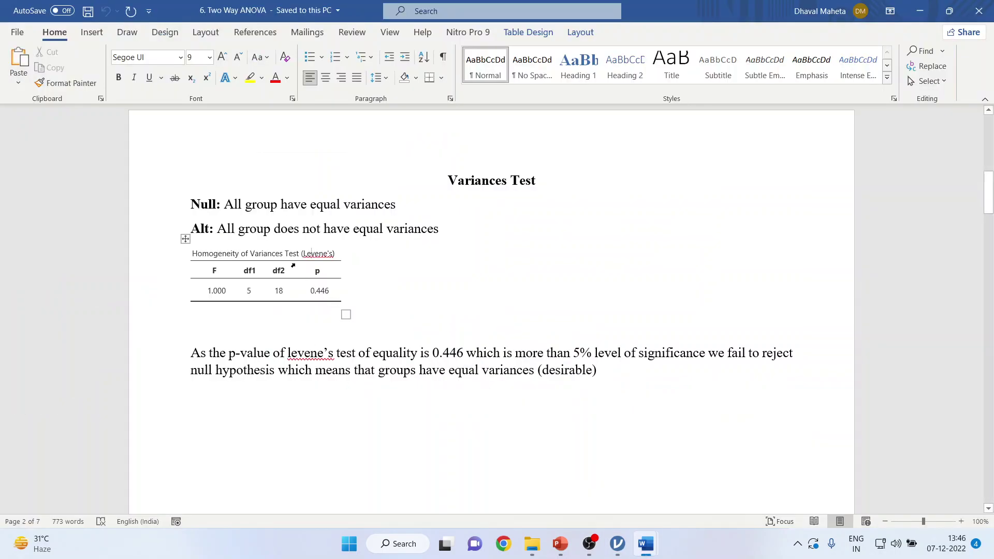
Highlight the Null and Alt hypothesis lines and Levene's p-value 0.446, then return to jamovi
click(215, 218)
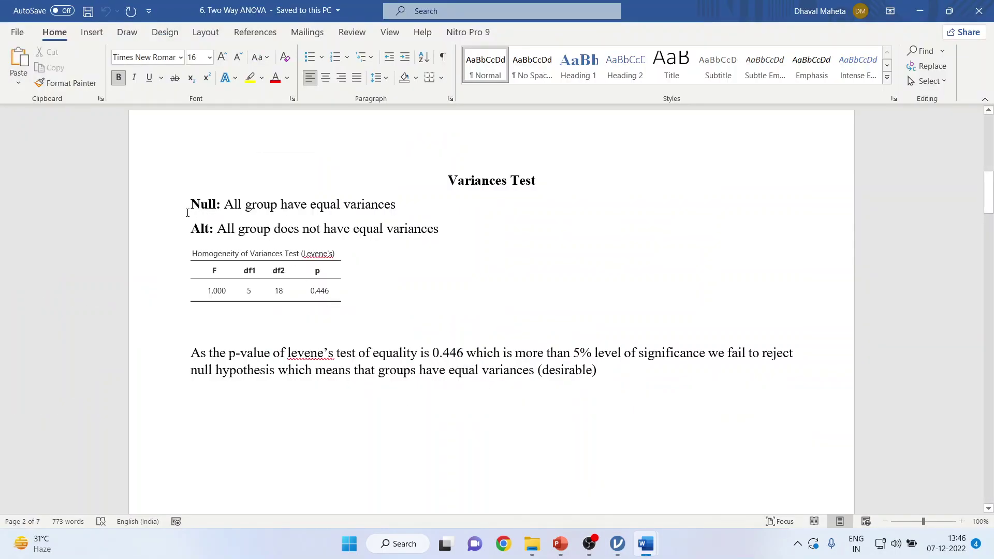
drag(188, 213, 409, 210)
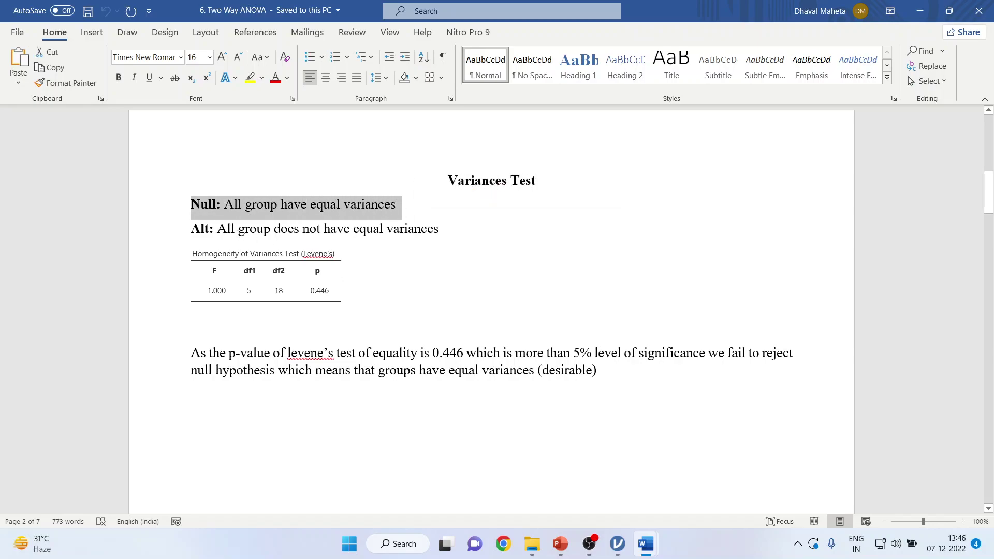
drag(191, 230, 459, 232)
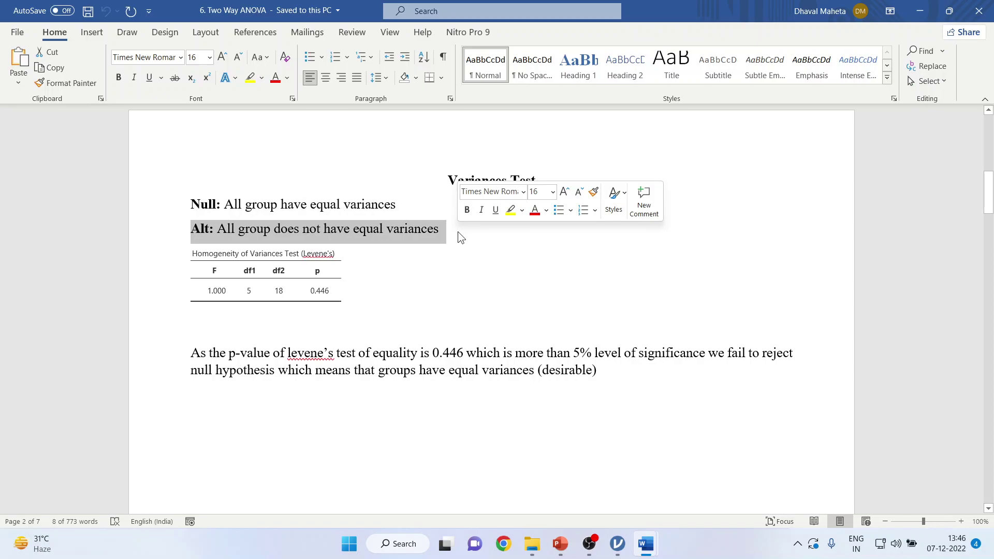
double_click(312, 291)
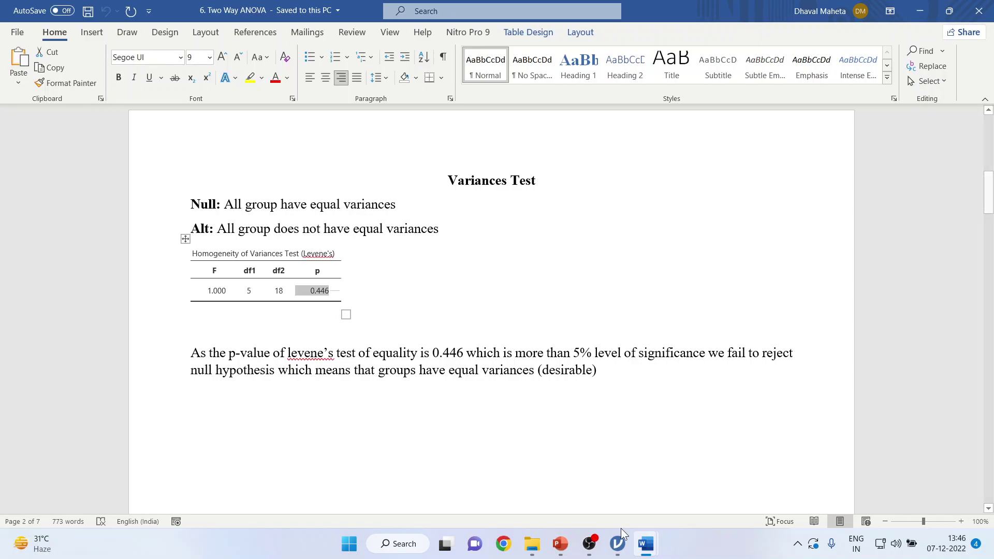
click(618, 542)
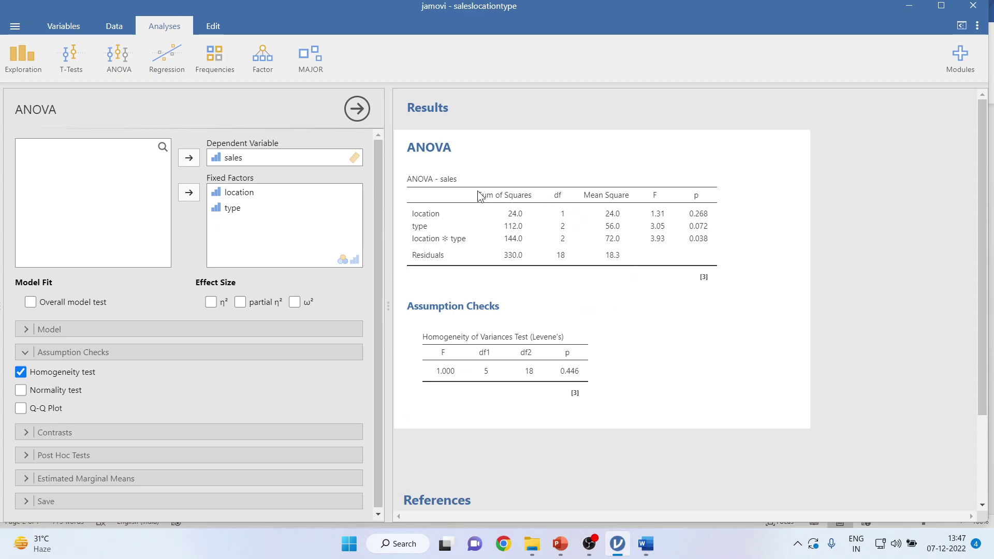
right_click(616, 241)
mouse_move(614, 236)
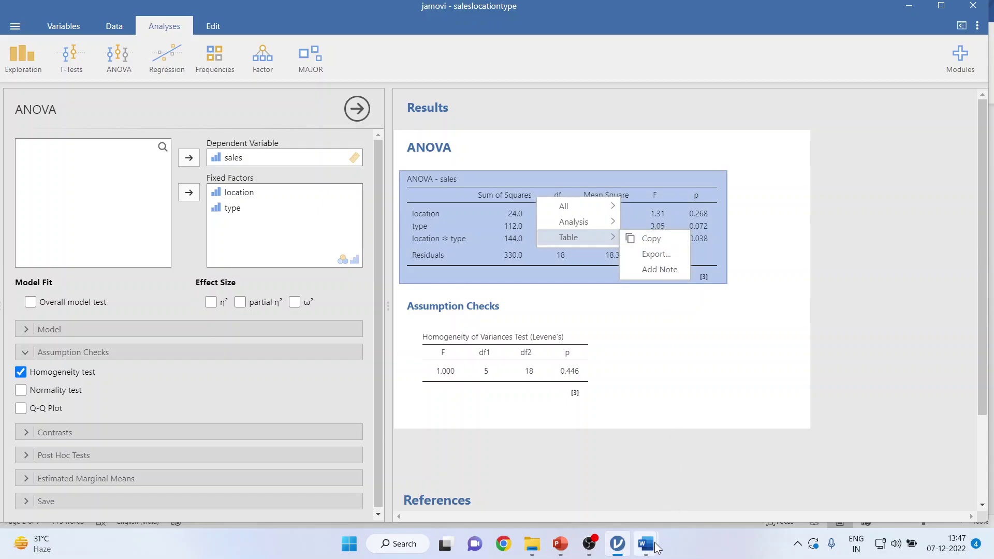
mouse_move(656, 547)
click(591, 502)
scroll(584, 396, down, 4)
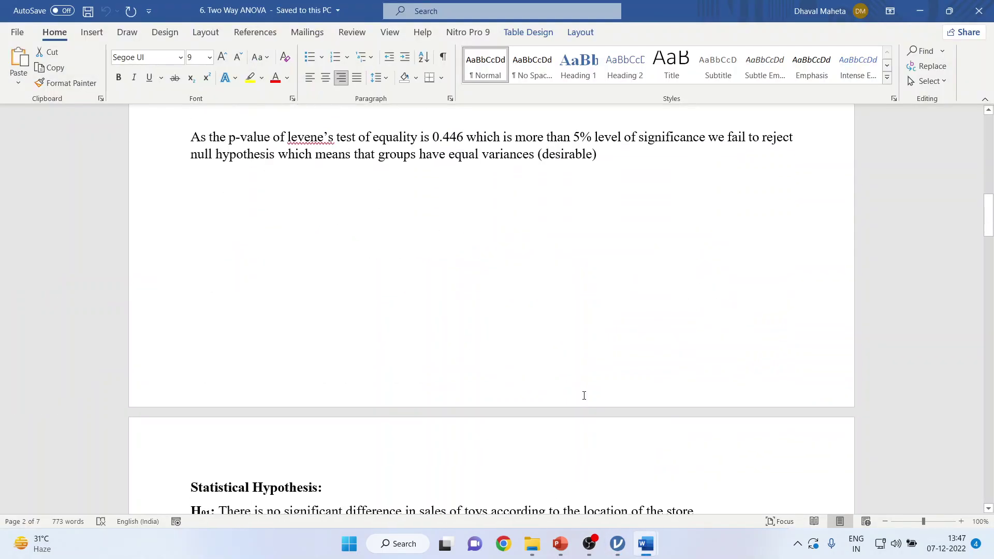
scroll(584, 395, down, 6)
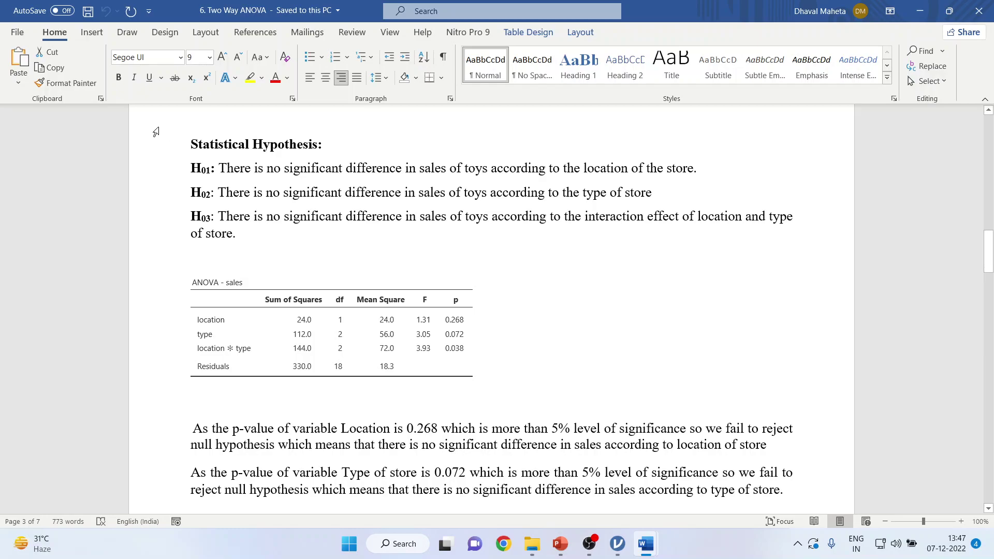
drag(190, 144, 266, 233)
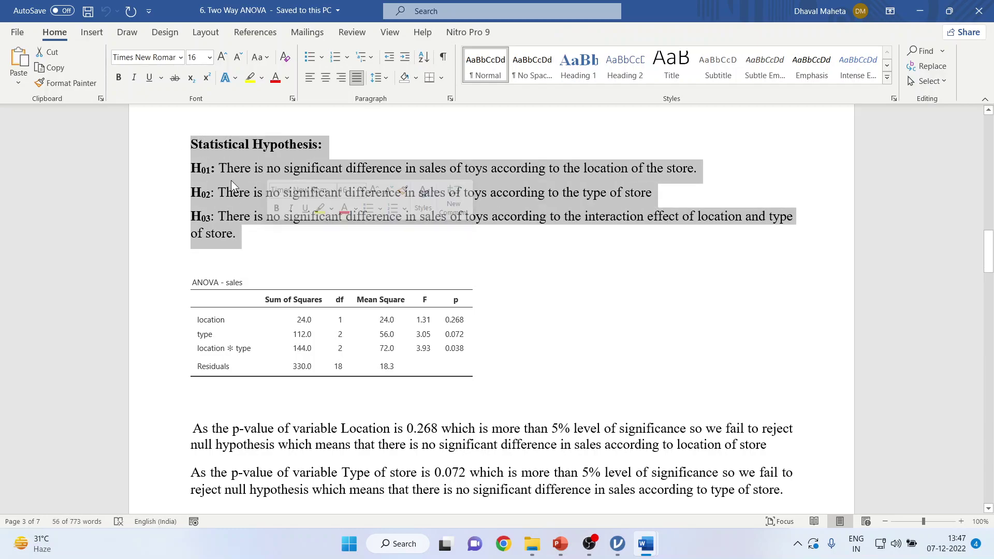
scroll(441, 262, down, 2)
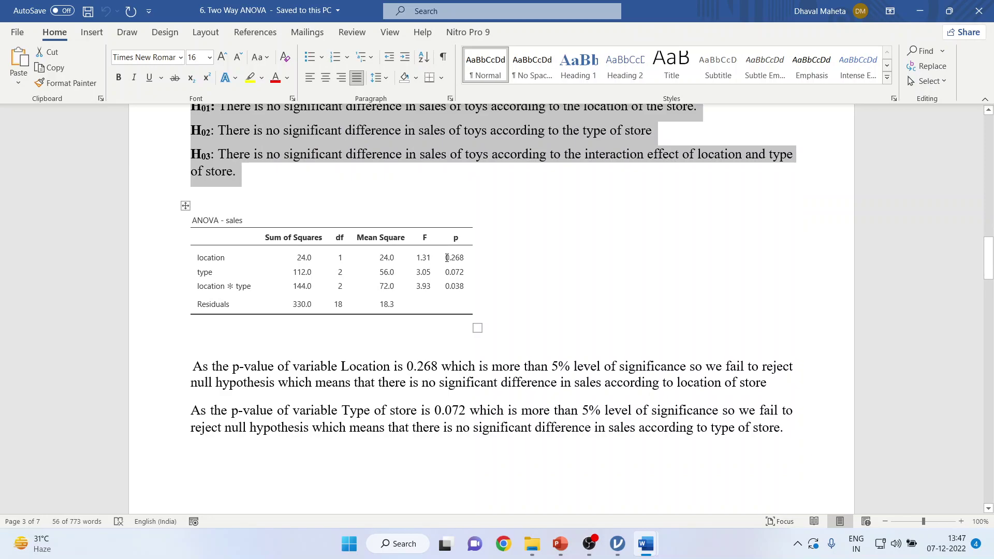
double_click(447, 258)
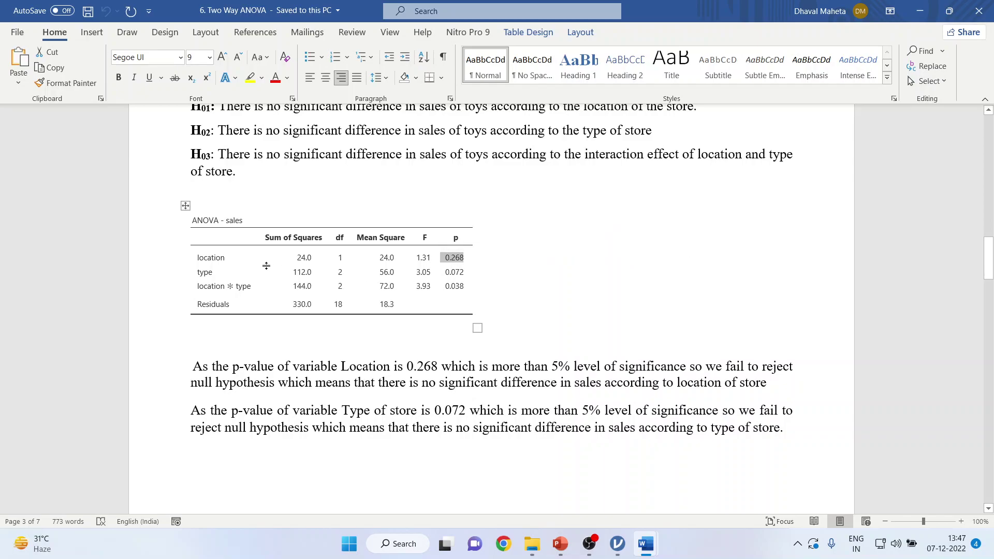
click(194, 259)
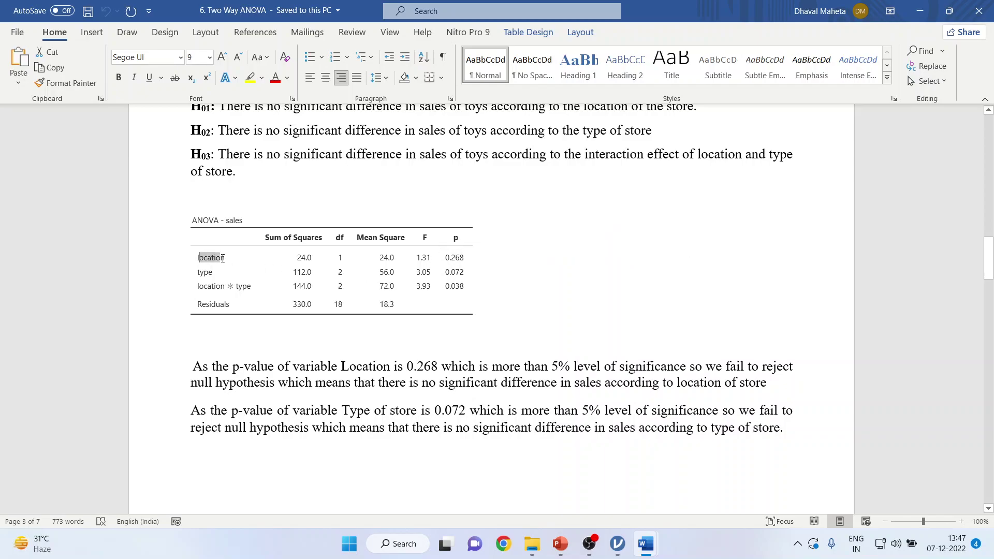
click(488, 287)
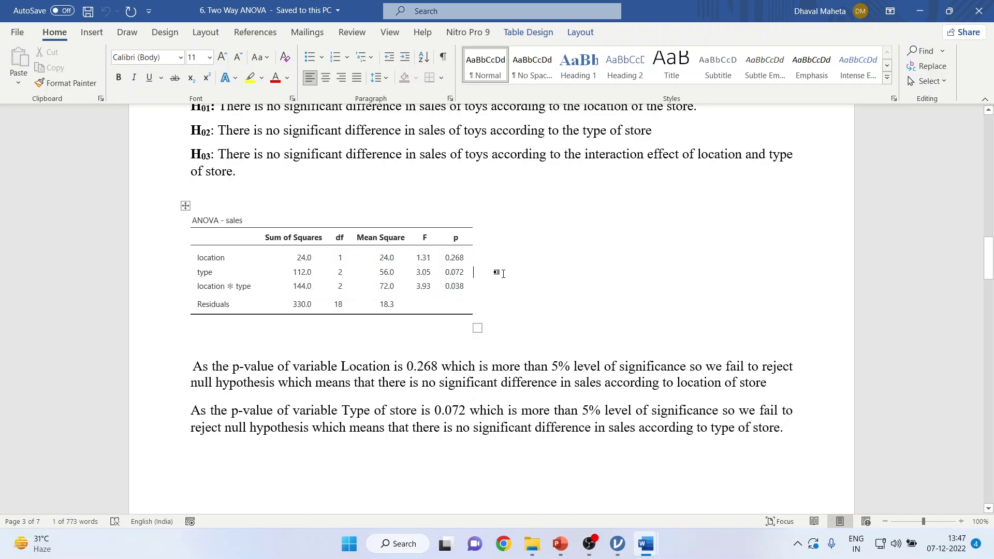
click(250, 274)
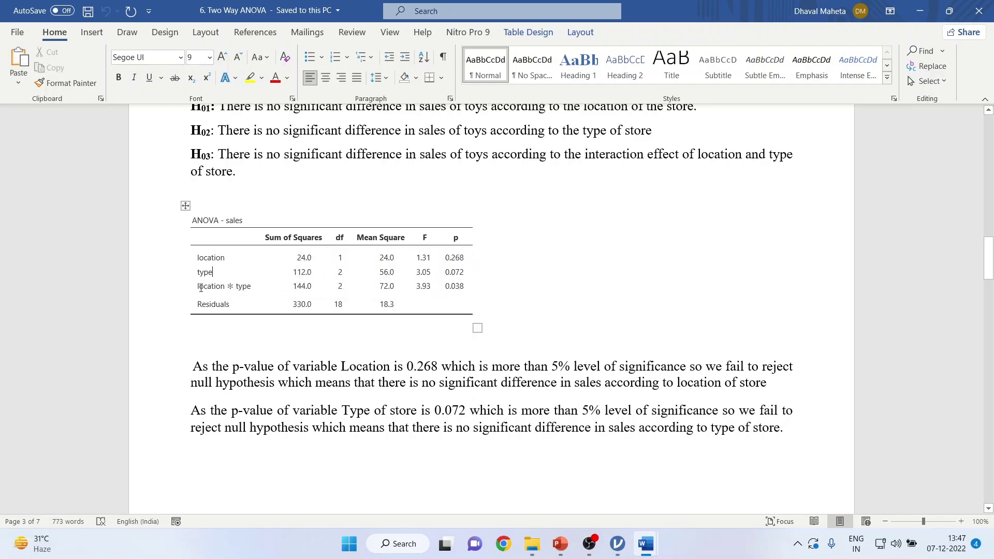
drag(199, 288, 256, 286)
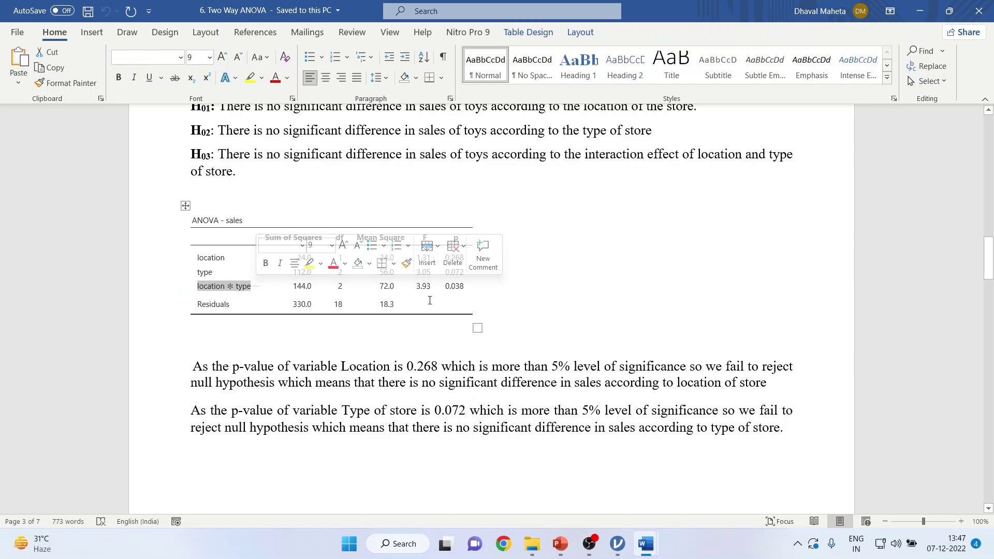
click(535, 279)
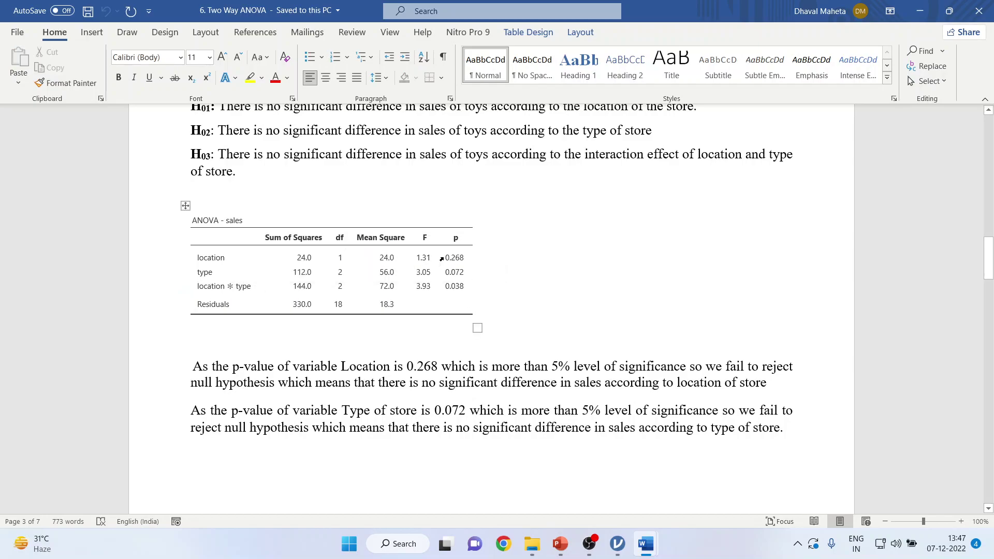
drag(442, 258, 468, 287)
click(393, 364)
scroll(392, 364, down, 2)
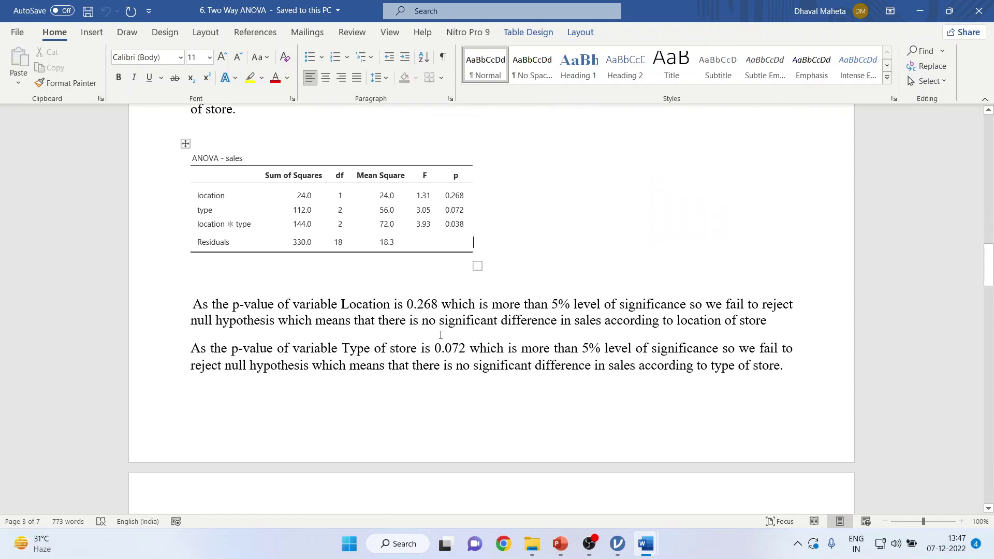
drag(528, 339, 564, 322)
drag(452, 307, 785, 315)
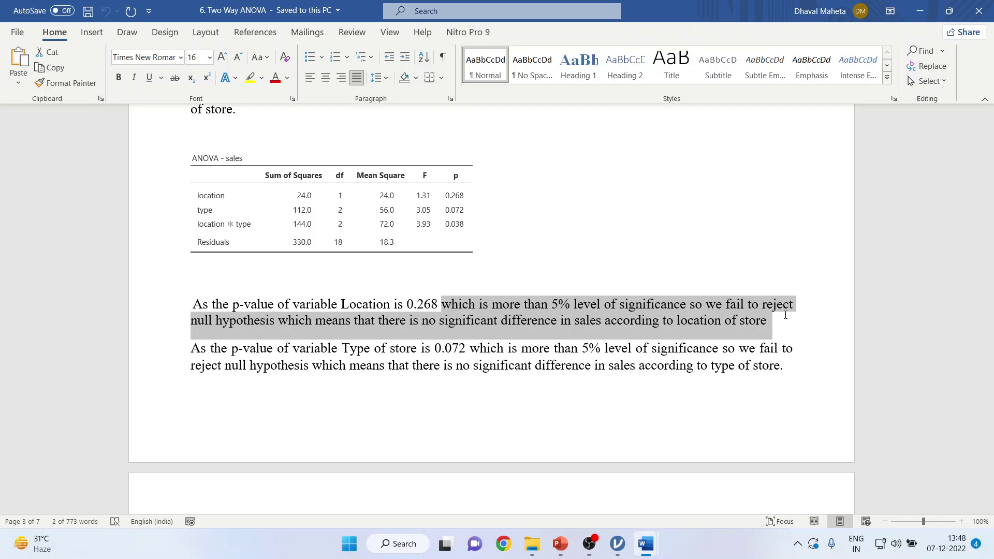
scroll(385, 373, down, 1)
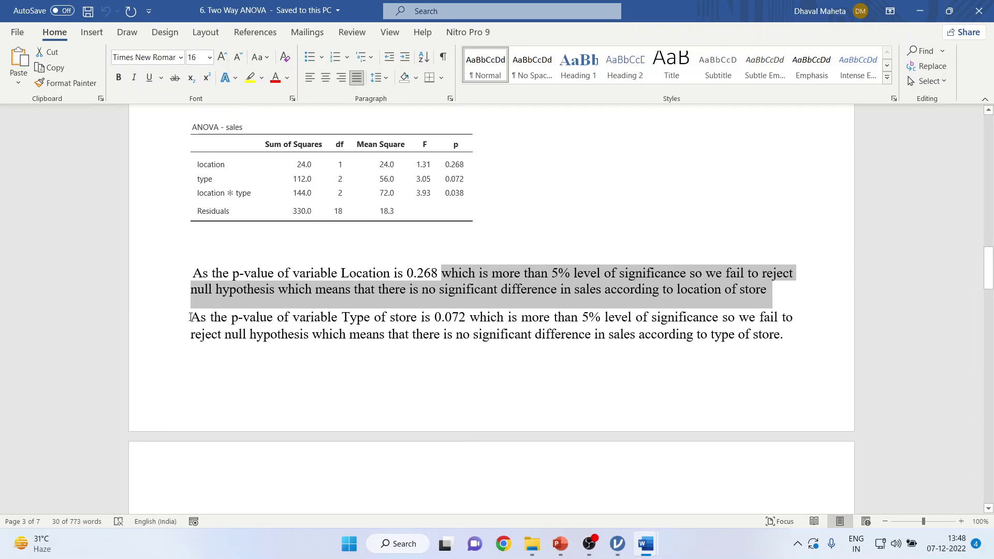
drag(191, 318, 482, 327)
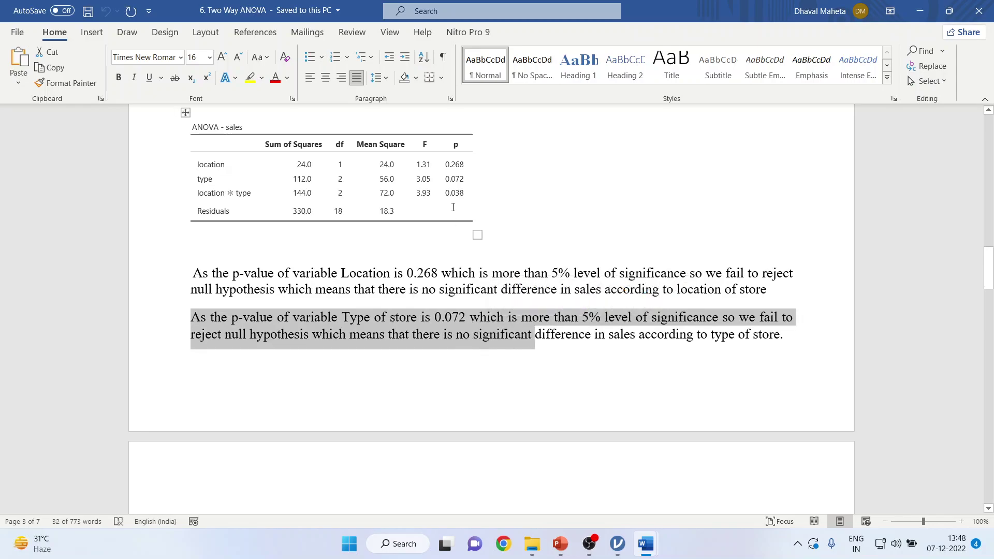
double_click(447, 184)
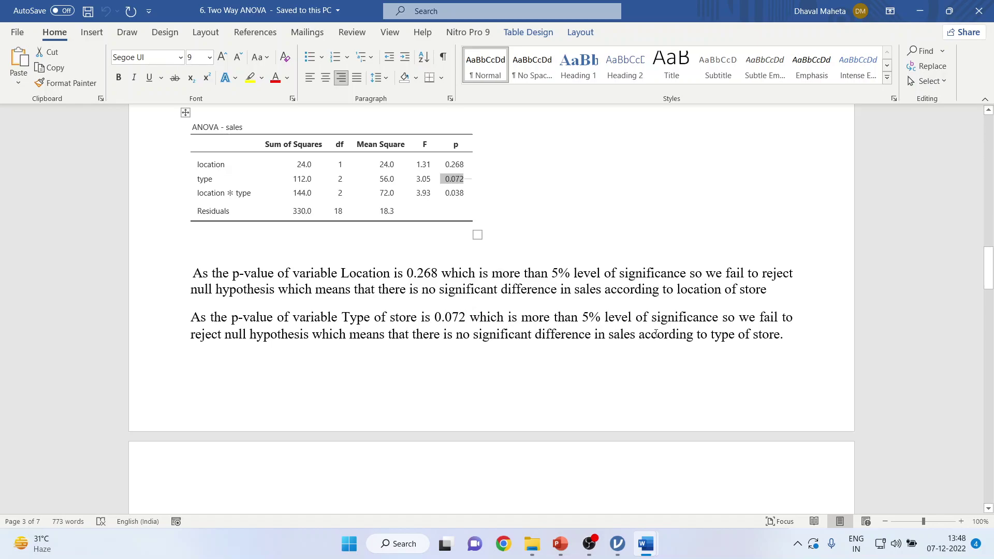
drag(456, 335, 813, 352)
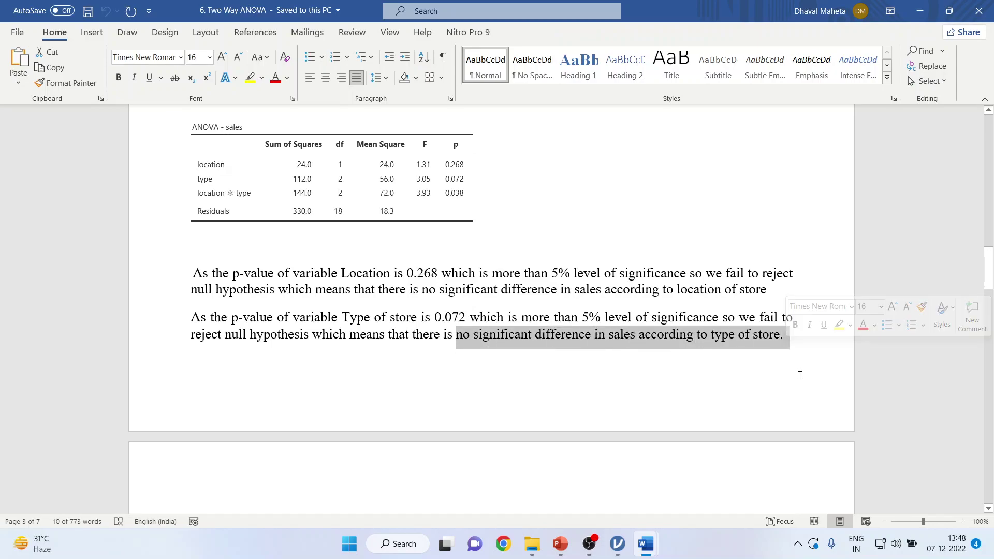
scroll(800, 375, down, 5)
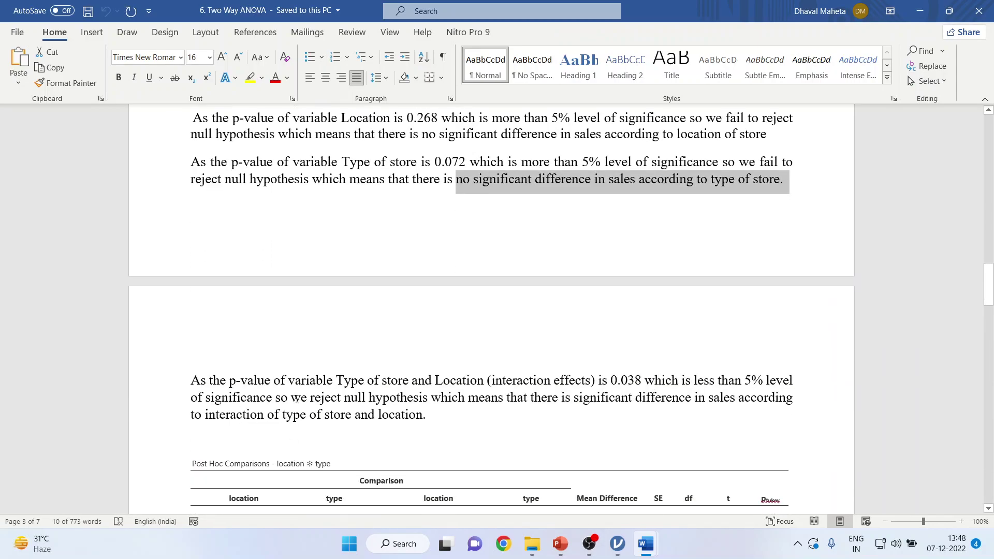
scroll(296, 399, up, 3)
scroll(244, 352, down, 4)
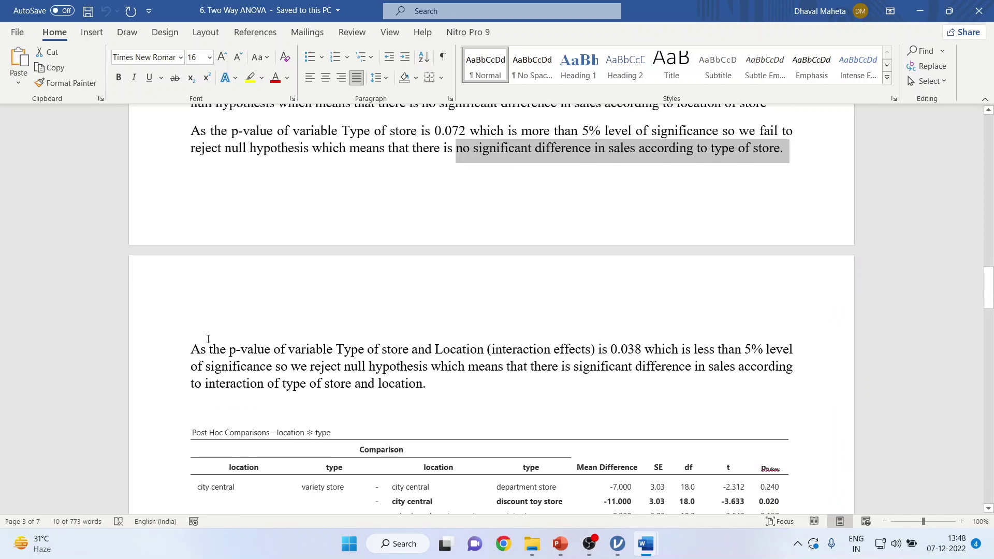
drag(197, 350, 402, 360)
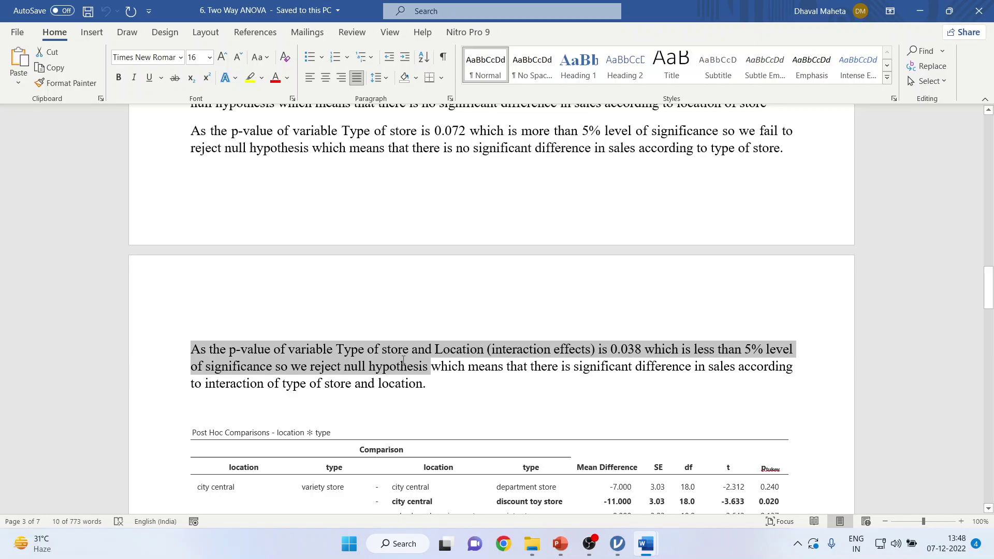
drag(402, 361, 448, 383)
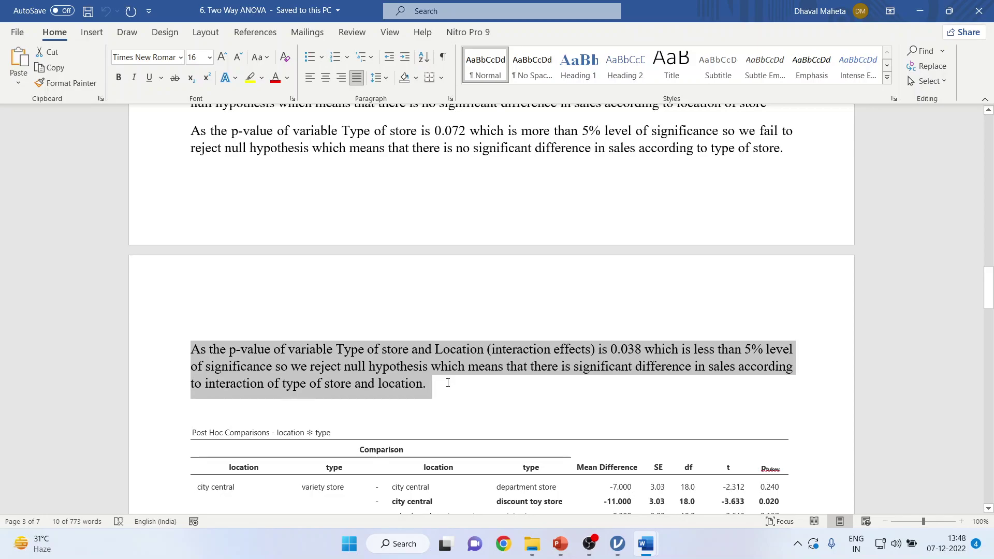
drag(448, 383, 447, 383)
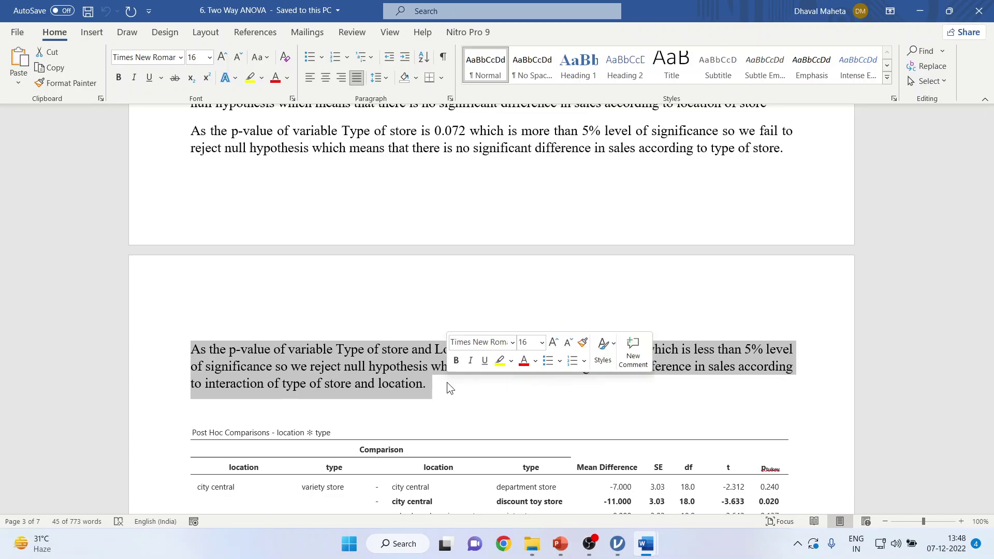
Reopen the jamovi ANOVA and review its Model and Contrasts options, both contrasts at None
click(617, 543)
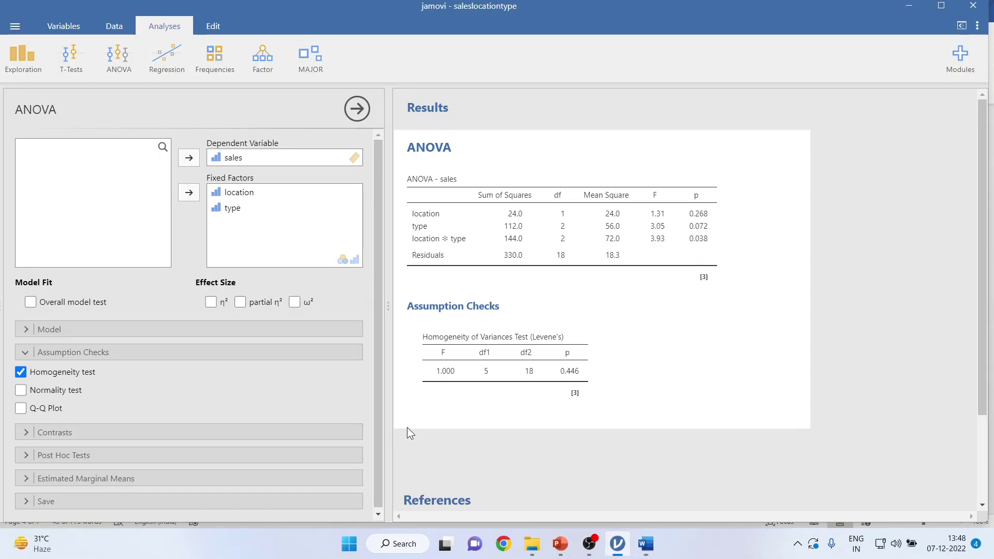
click(23, 327)
click(24, 328)
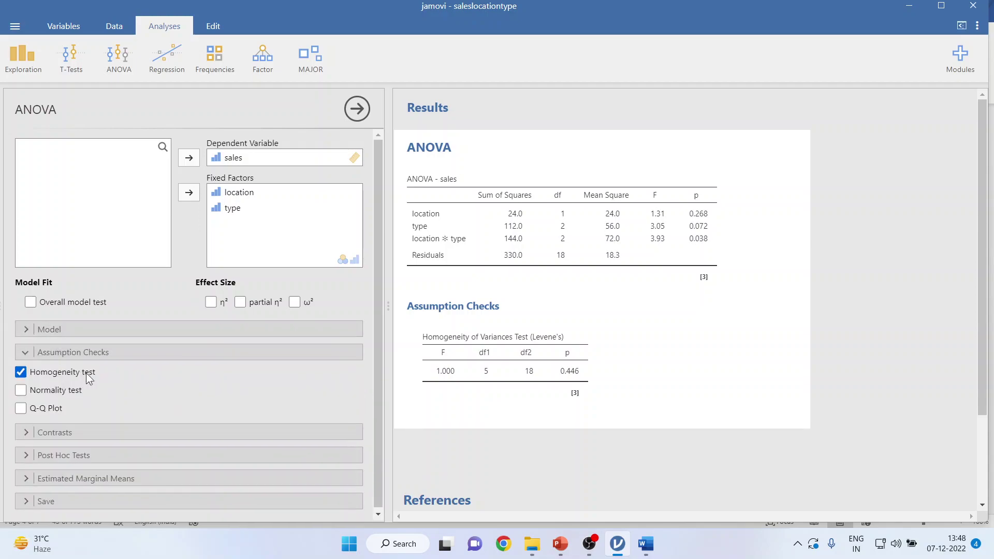
click(27, 430)
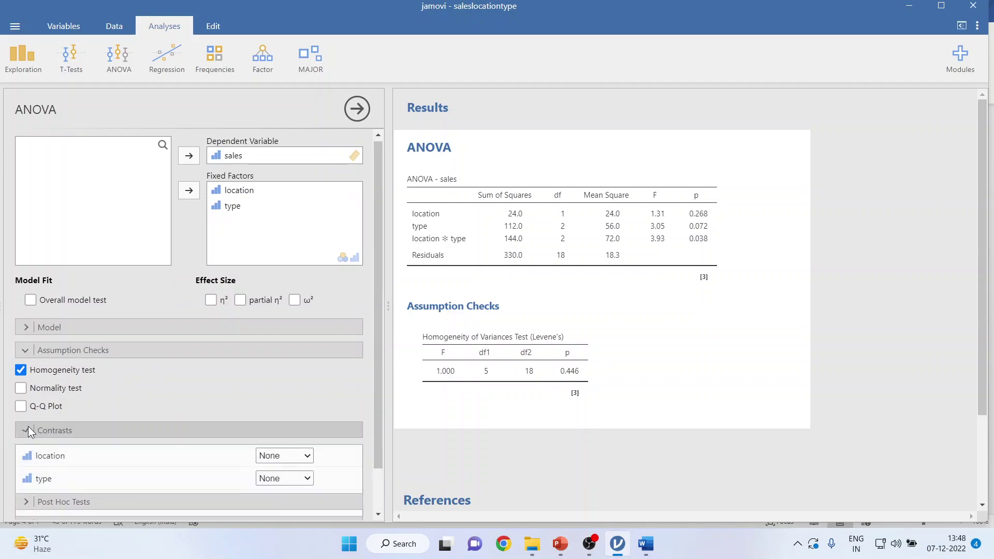
drag(376, 342, 377, 395)
scroll(377, 395, down, 1)
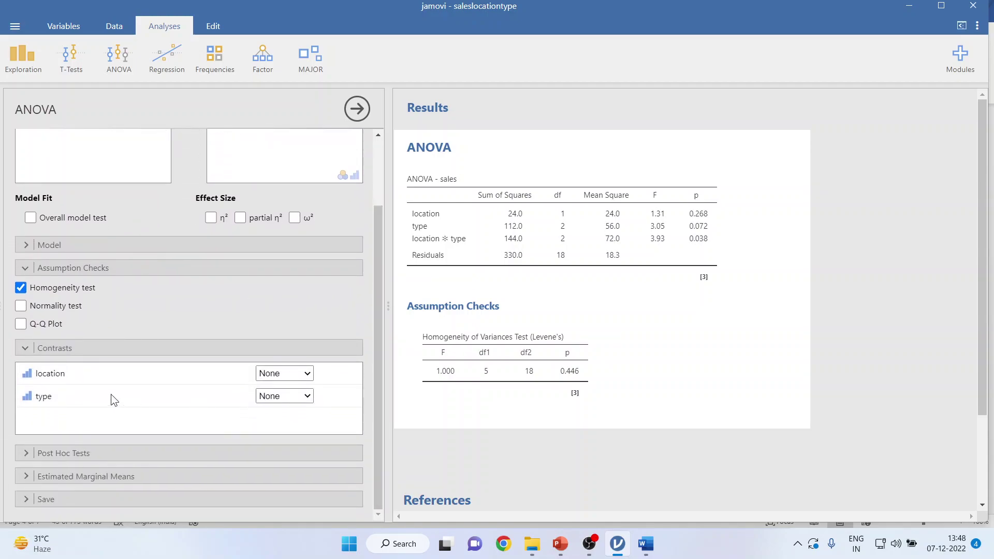
Add Tukey post hoc comparisons for location: city central vs suburban, mean difference −2.00, p = 0.268
click(24, 348)
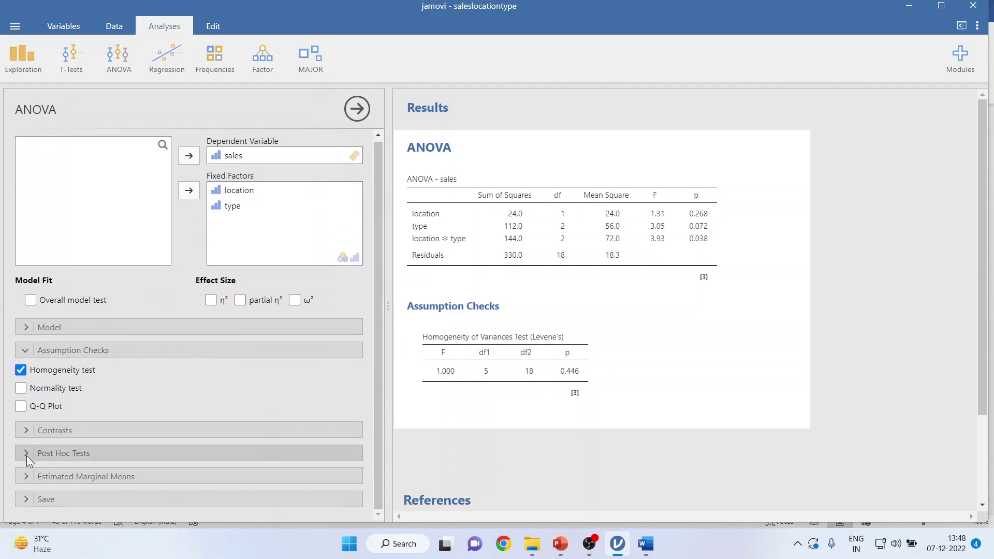
click(26, 454)
drag(375, 330, 382, 459)
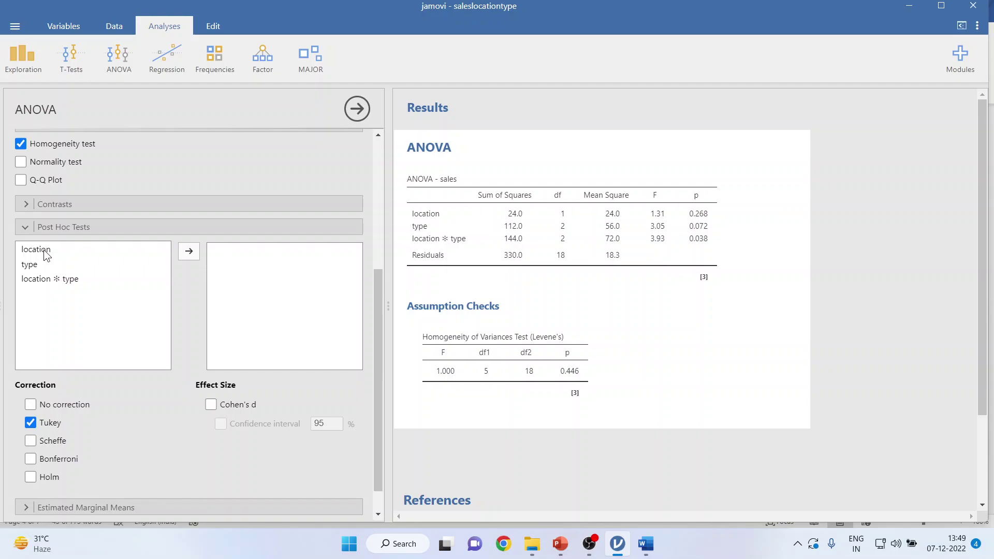
click(76, 252)
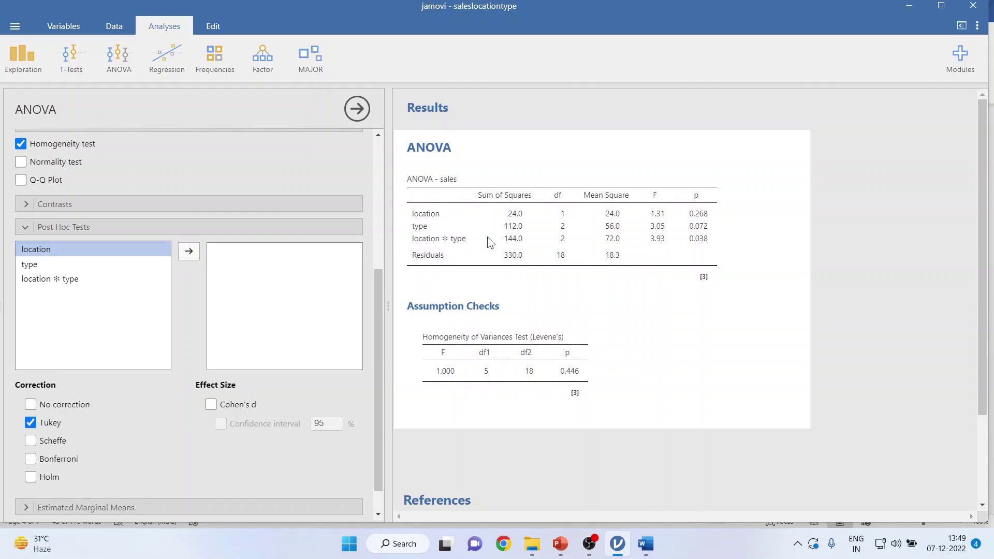
click(190, 252)
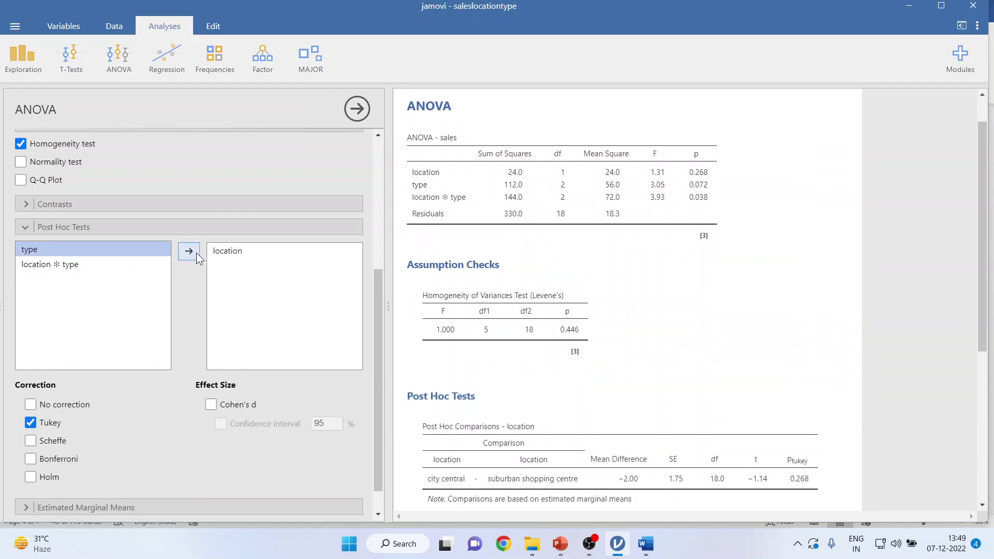
scroll(645, 346, down, 5)
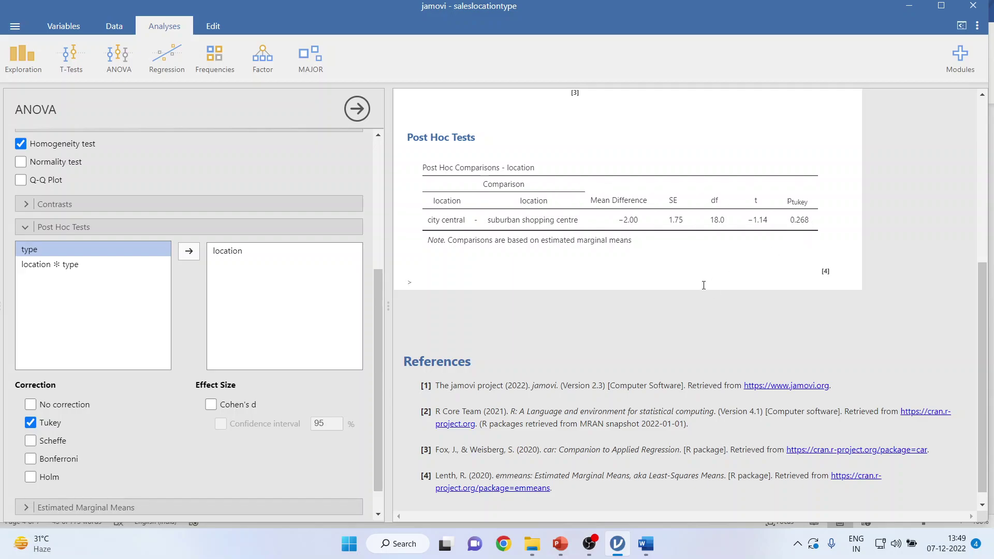
scroll(703, 285, up, 5)
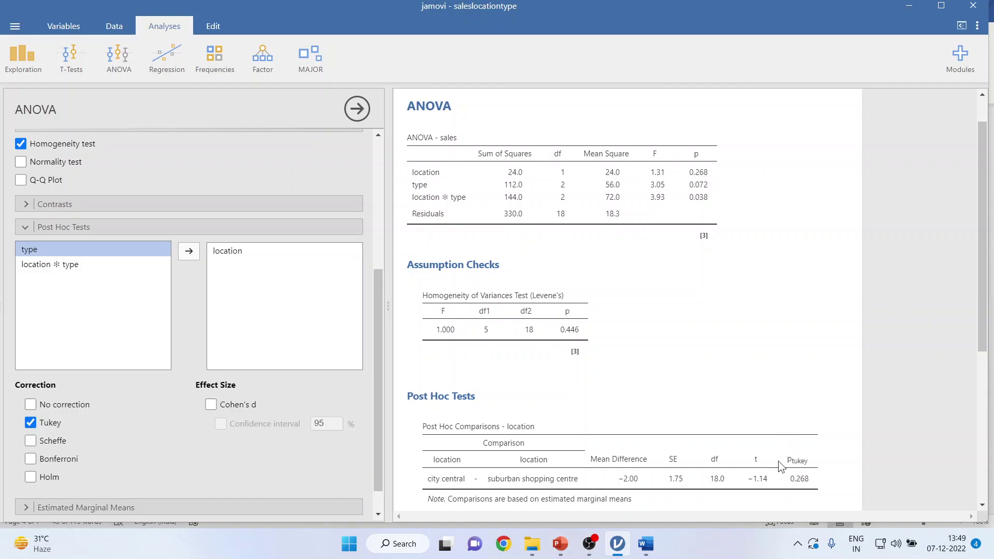
Add type and location ✻ type to the Tukey post hoc tests and reveal the p-tukey column
click(188, 251)
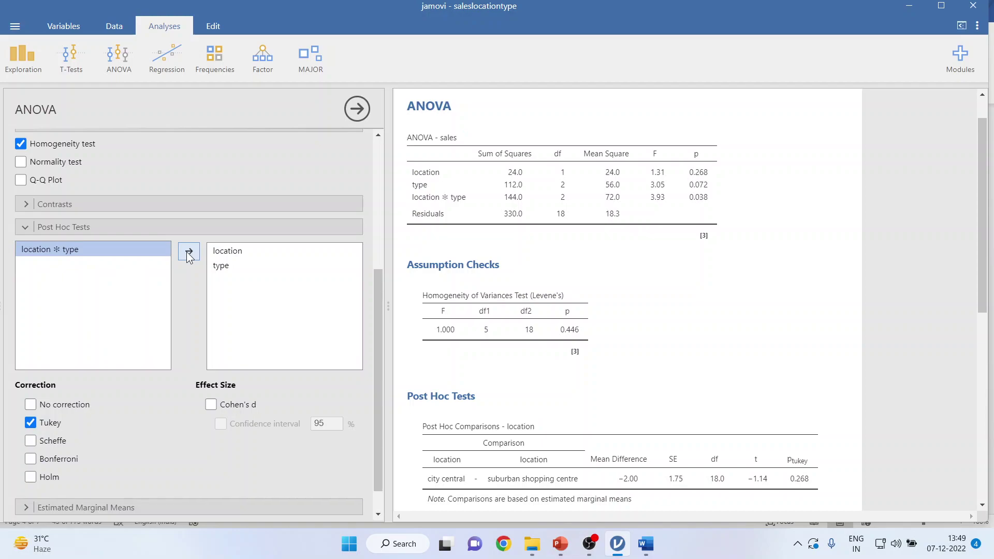
scroll(475, 308, down, 4)
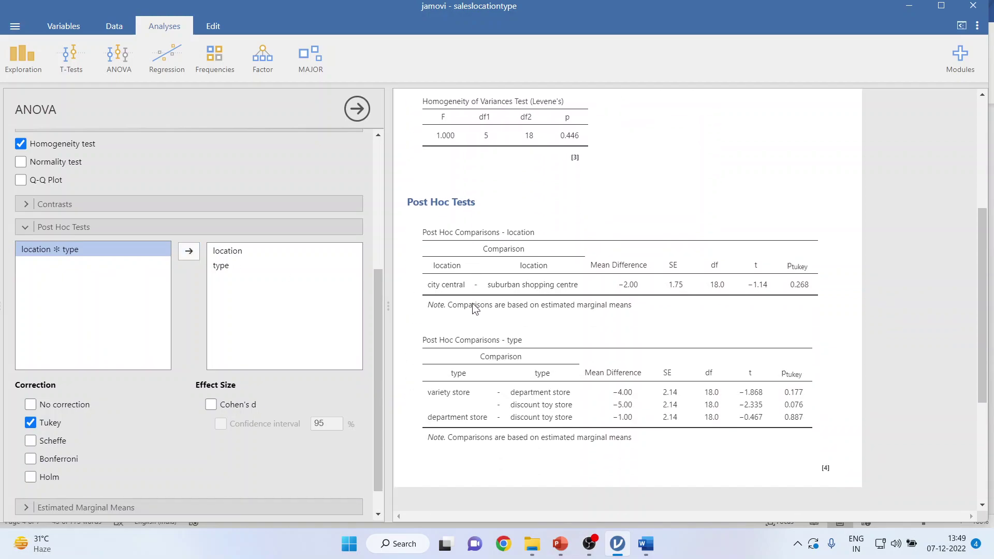
scroll(475, 303, up, 4)
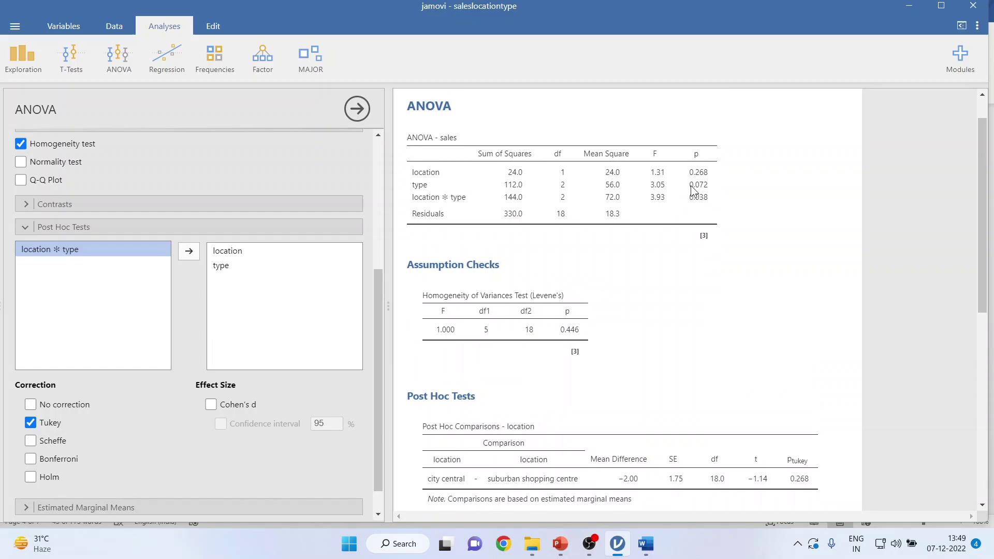
scroll(699, 300, down, 8)
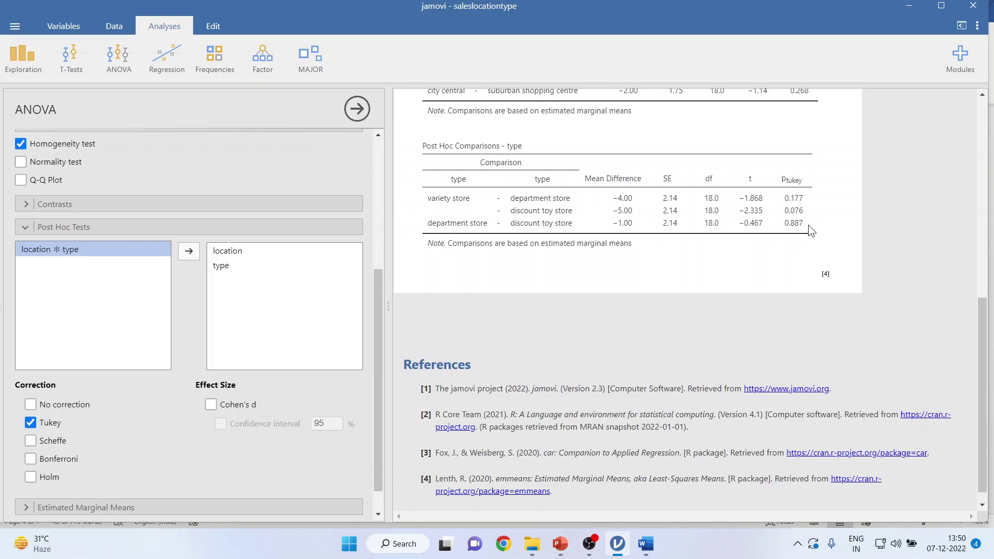
click(190, 252)
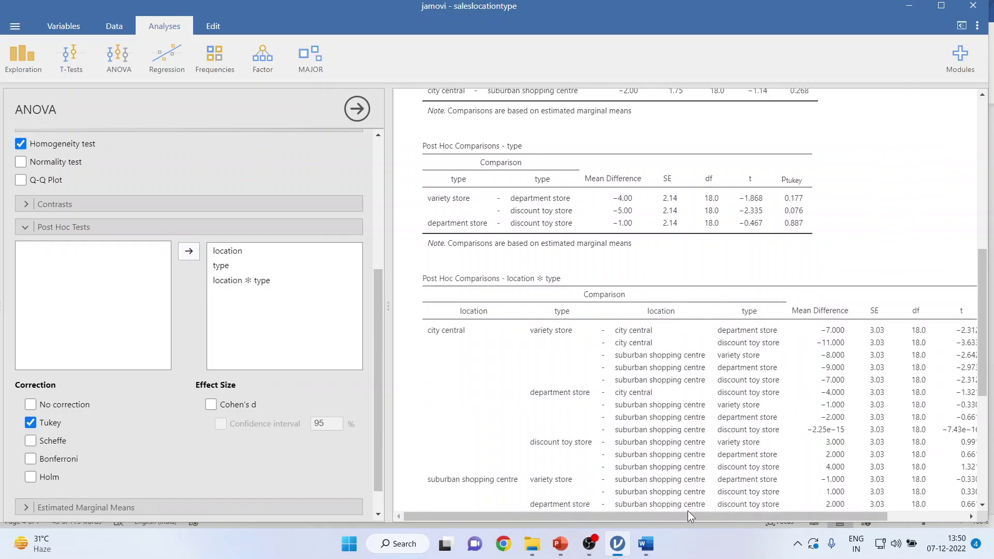
drag(688, 515, 766, 515)
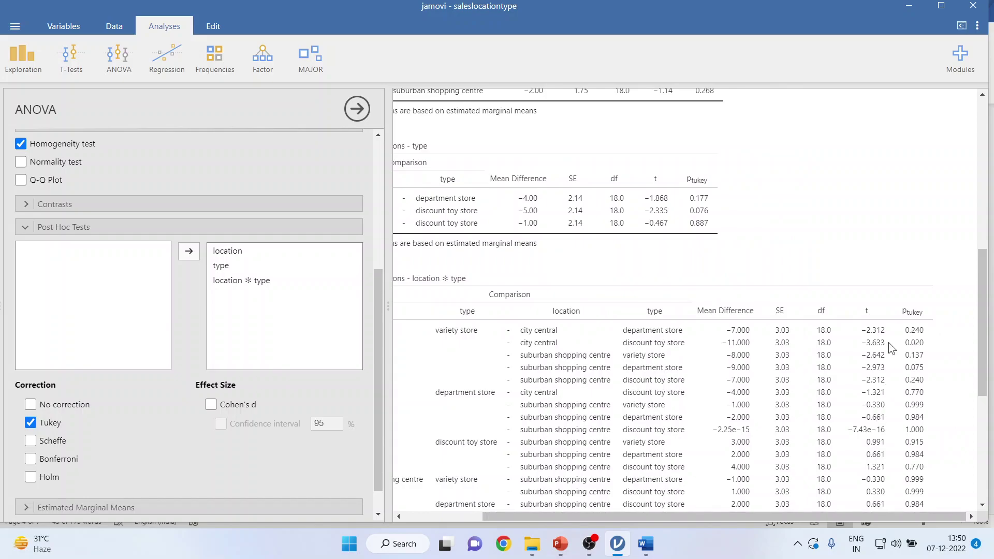
In Word's post hoc table, highlight the significant city central row, its −11.000 difference and p 0.020
mouse_move(646, 544)
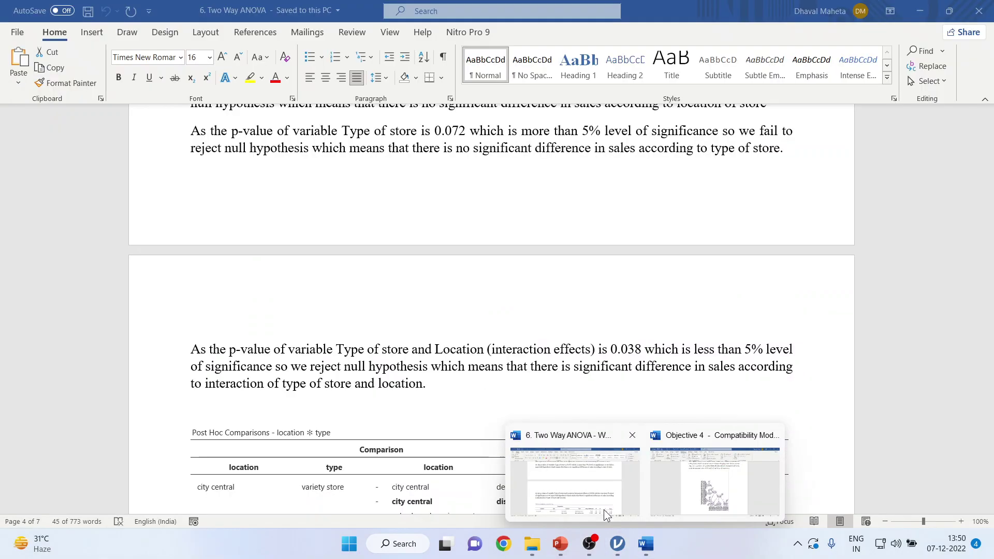
click(606, 514)
scroll(457, 347, down, 2)
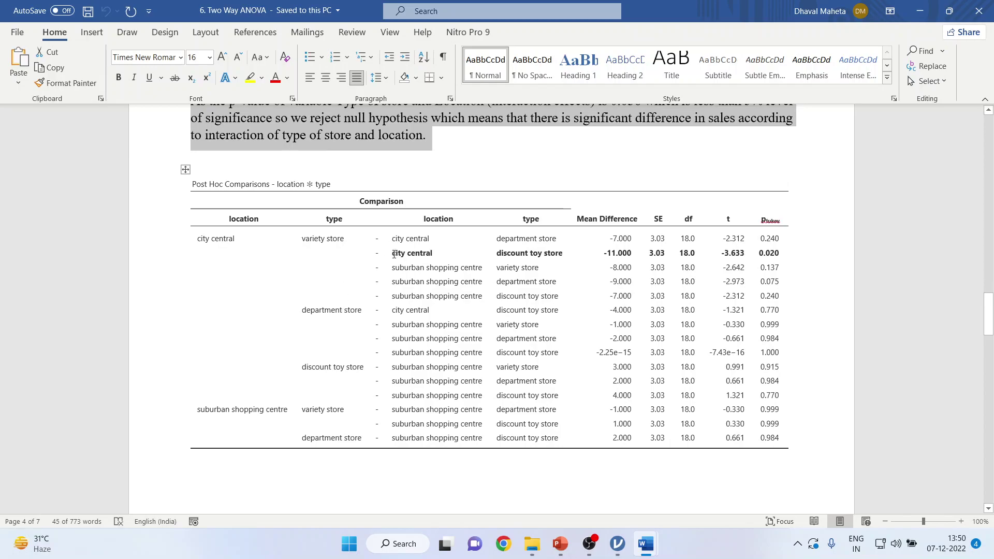
drag(393, 254, 601, 255)
click(603, 263)
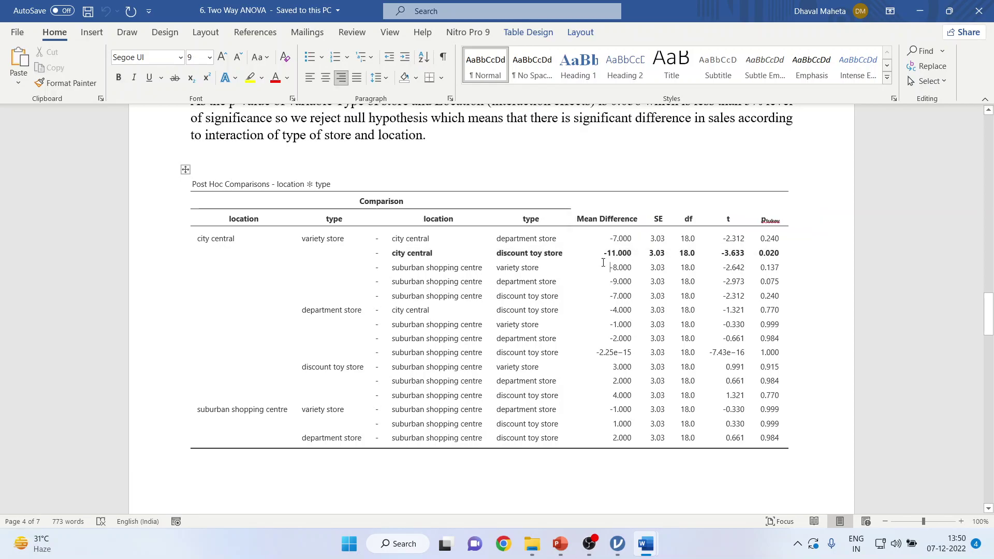
click(756, 254)
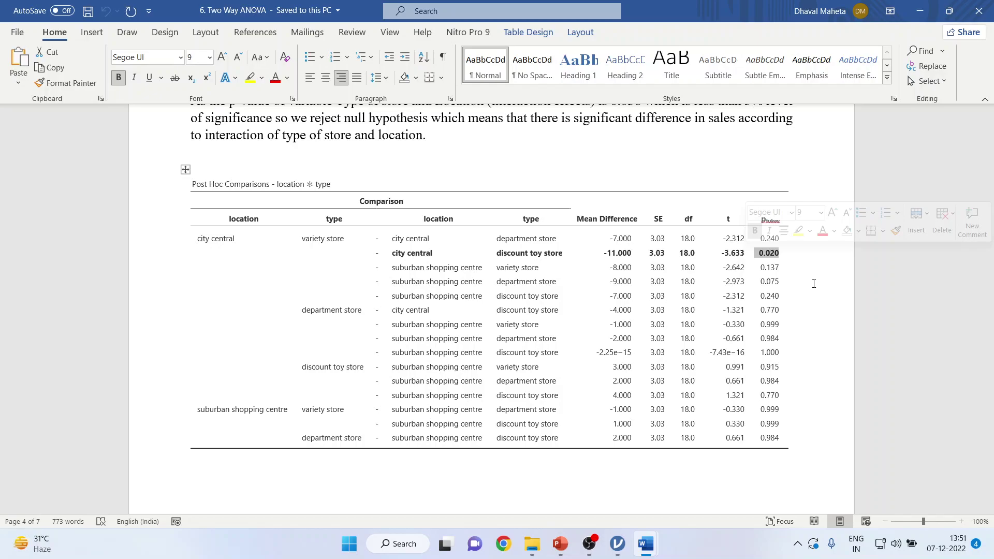
click(617, 543)
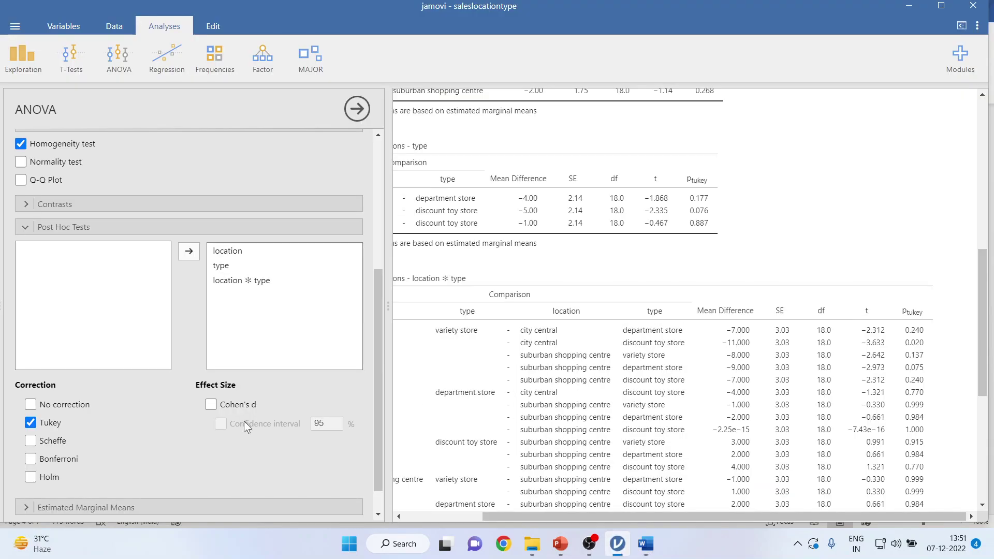
Add location and type to Estimated Marginal Means Term 1 to plot sales by location ✻ type
scroll(151, 430, down, 1)
click(29, 476)
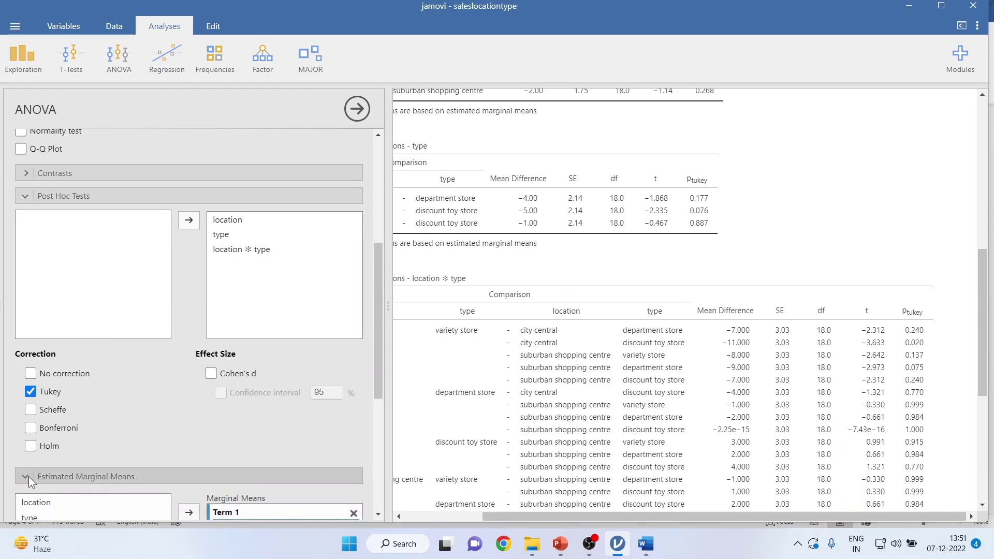
drag(378, 355, 371, 457)
click(52, 243)
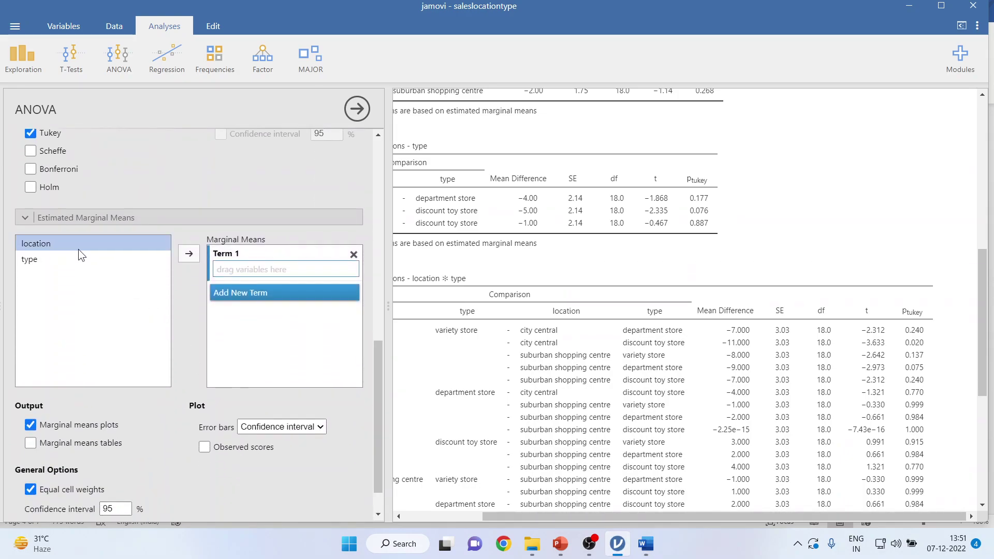
click(188, 253)
click(186, 253)
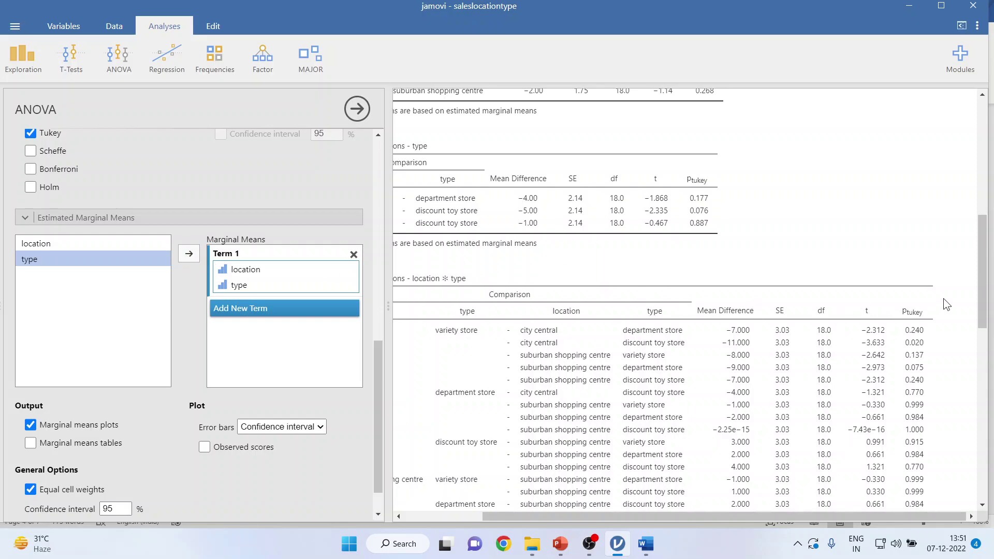
drag(984, 292, 983, 402)
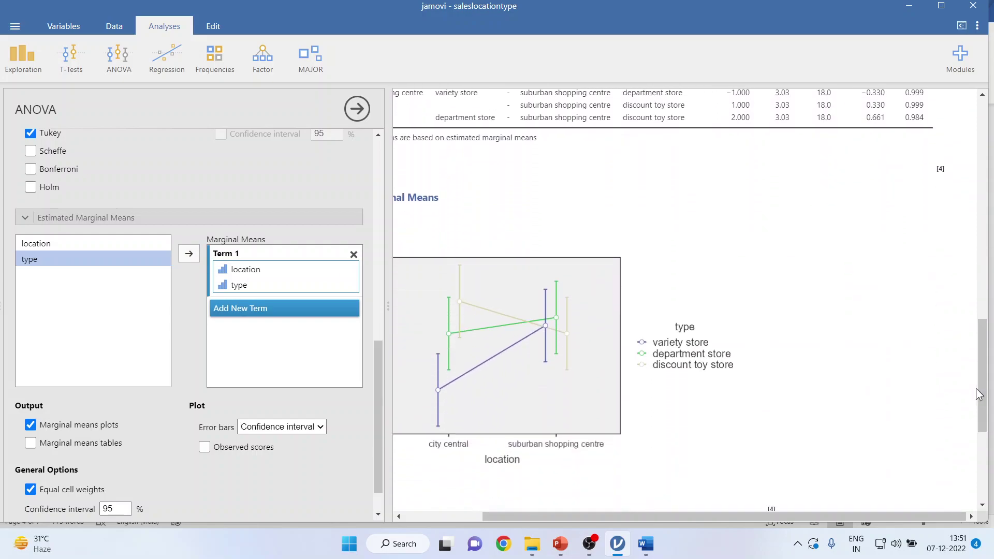
drag(719, 512, 648, 512)
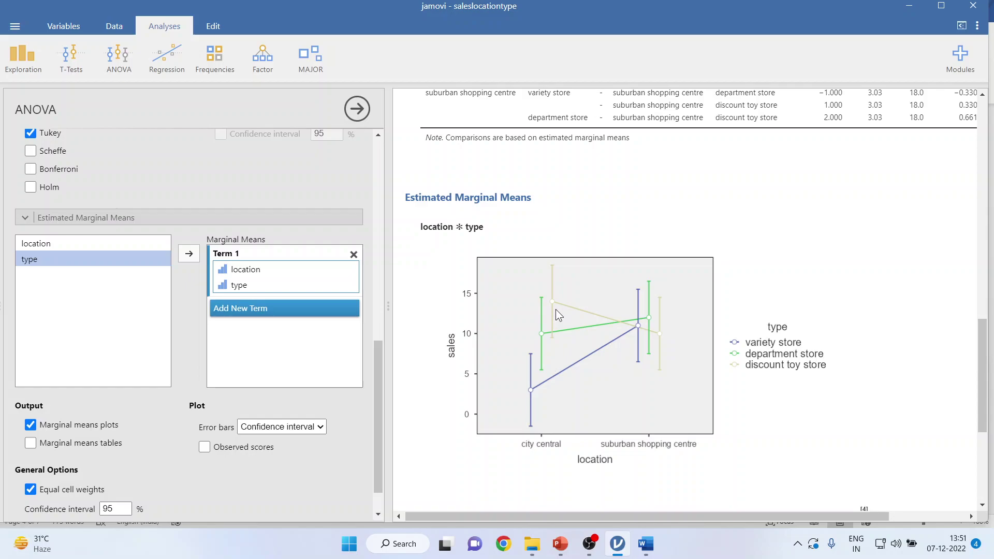
scroll(714, 268, up, 5)
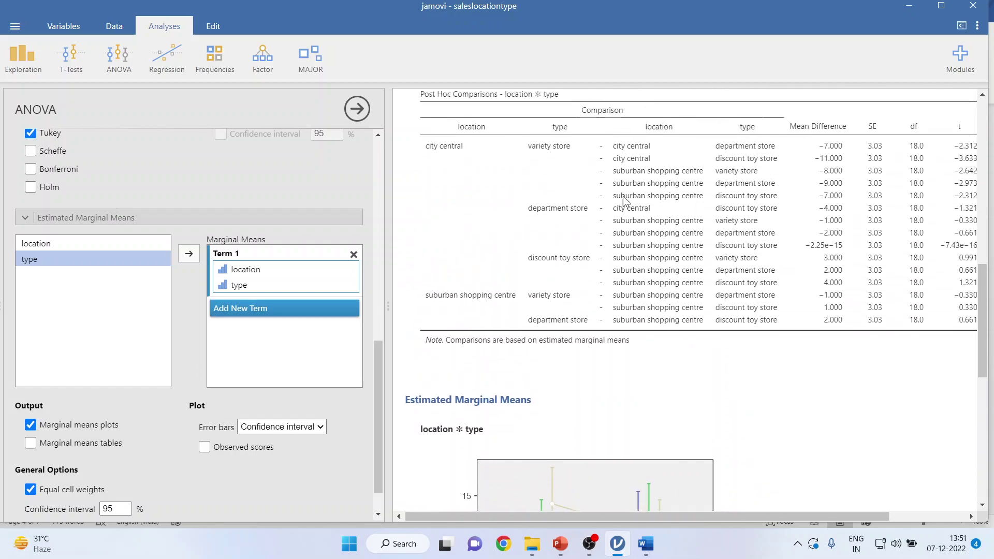
scroll(624, 200, up, 1)
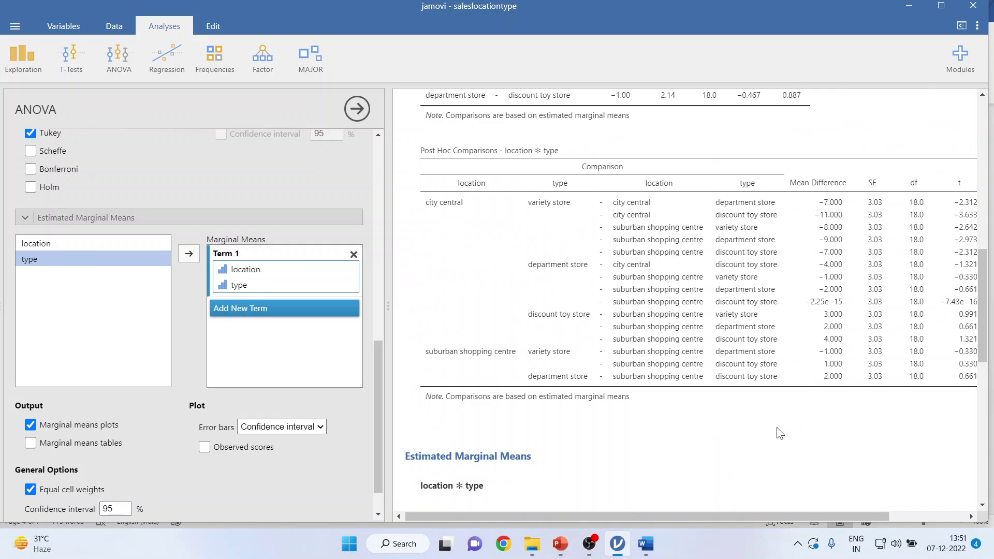
In the Word document, highlight the city central and discount toy store pair, then return to jamovi
mouse_move(645, 544)
click(595, 504)
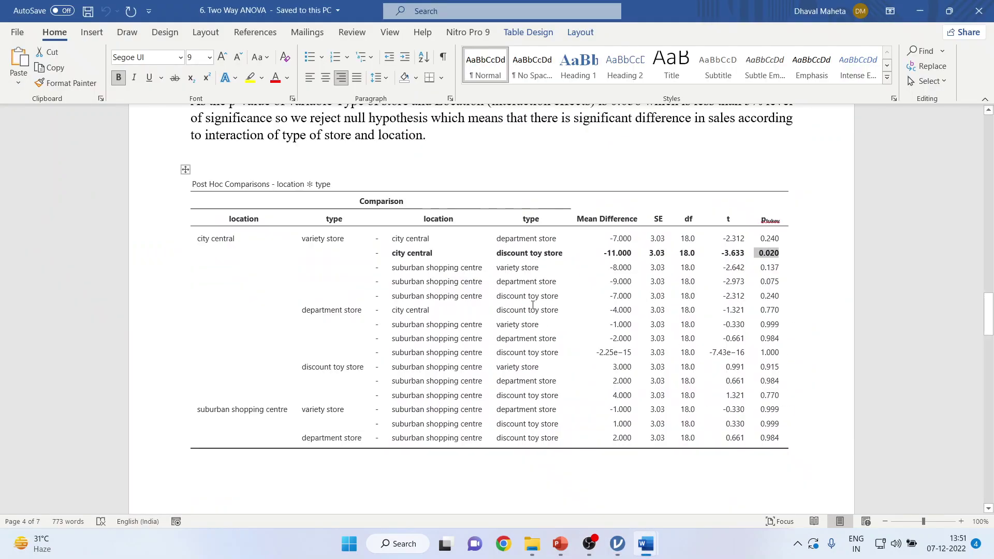
drag(392, 253, 568, 254)
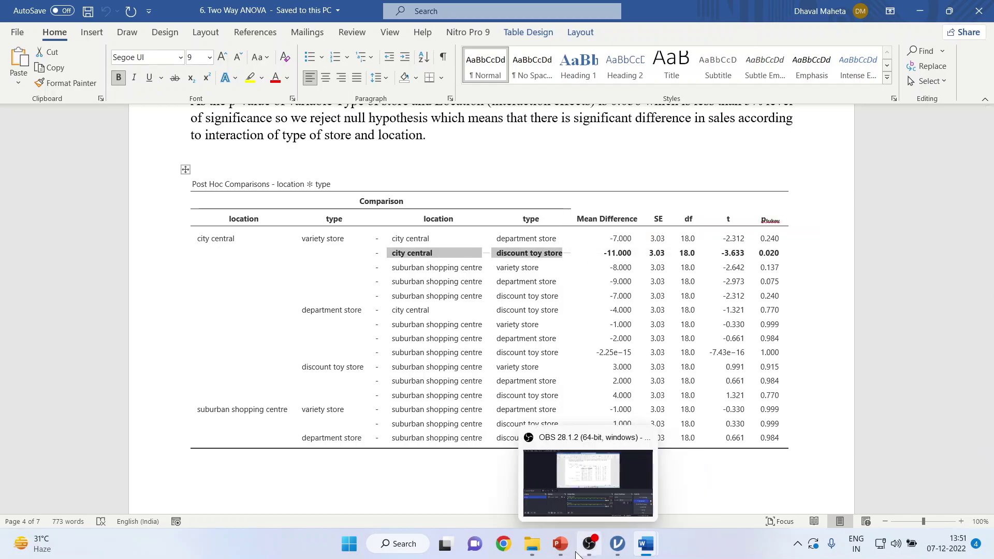
mouse_move(574, 555)
mouse_move(617, 544)
click(574, 482)
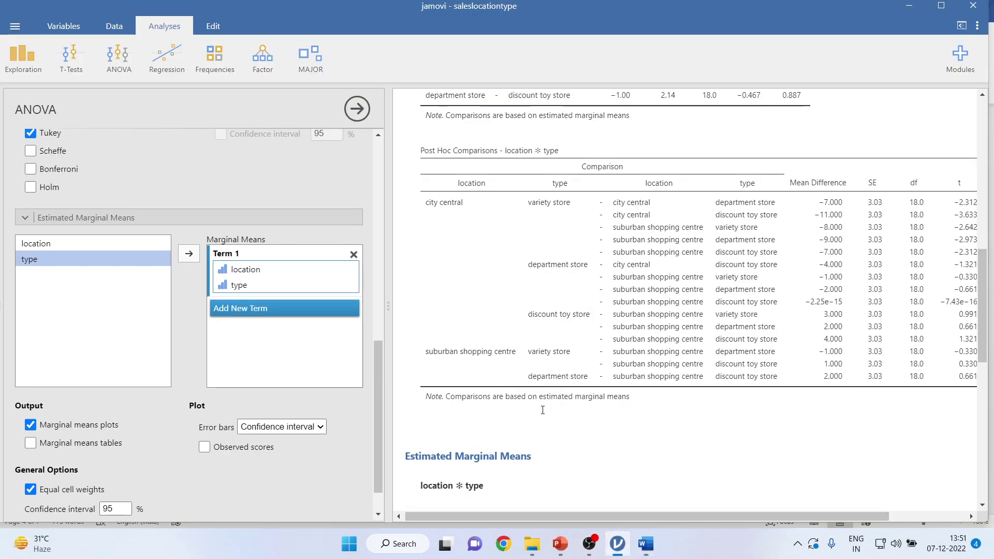
Add the location ✻ type estimated marginal means table to the jamovi results
scroll(520, 405, down, 10)
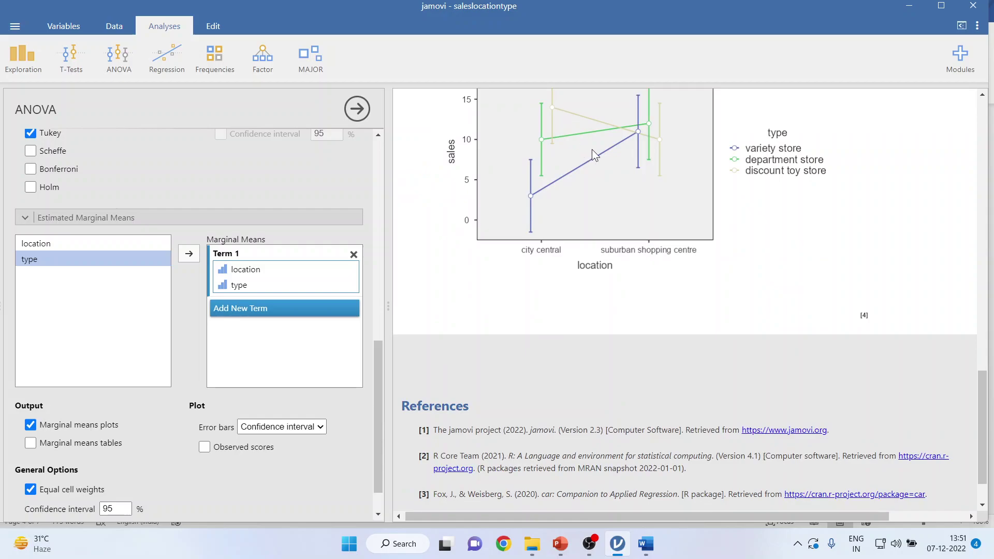
scroll(592, 150, up, 1)
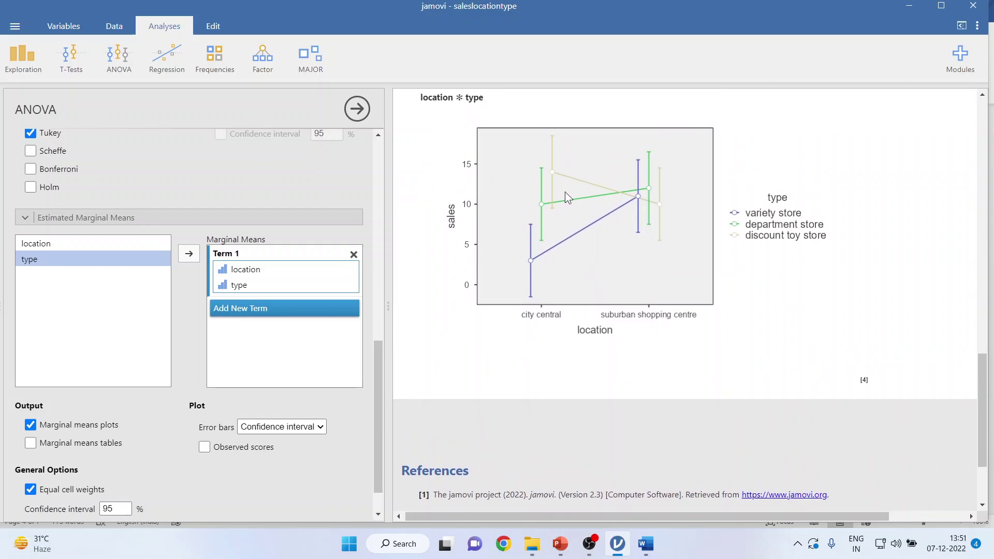
click(31, 443)
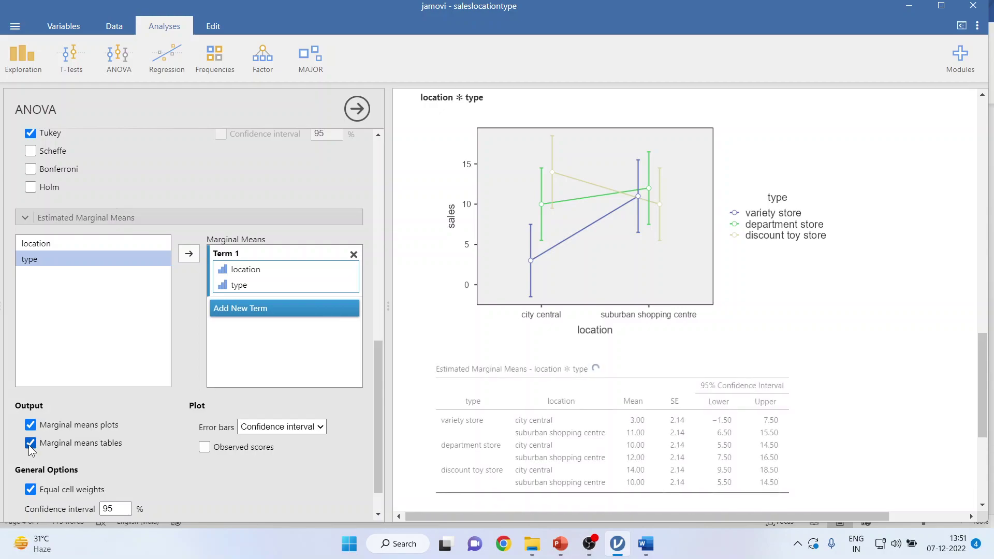
scroll(564, 440, down, 2)
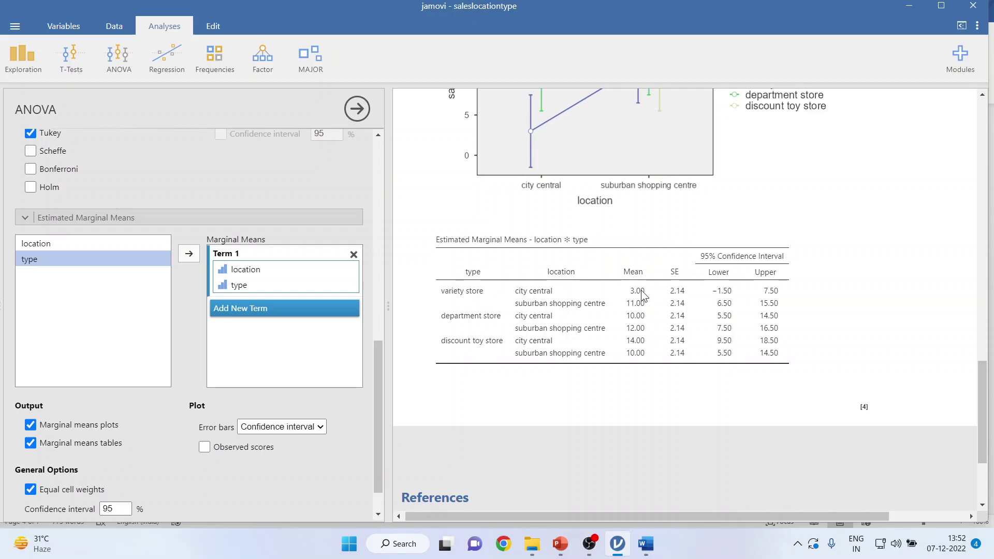
scroll(642, 295, up, 3)
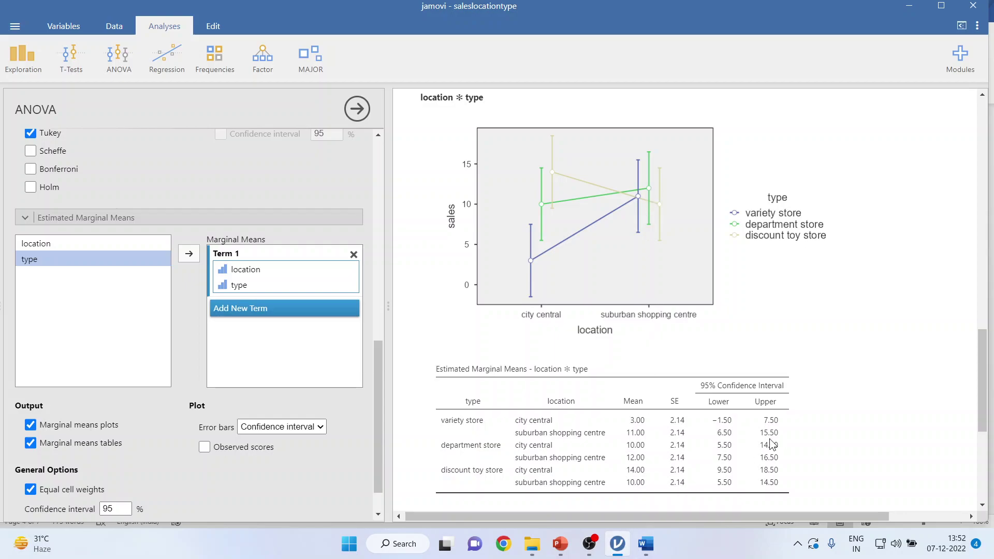
Bring up the Word interpretation document and scroll through it
mouse_move(645, 544)
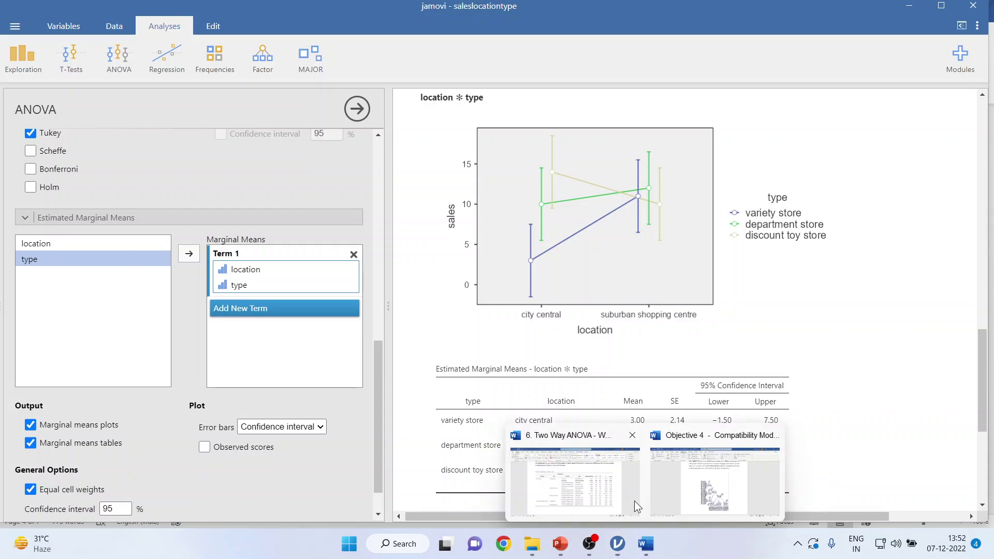
click(635, 501)
scroll(589, 453, down, 15)
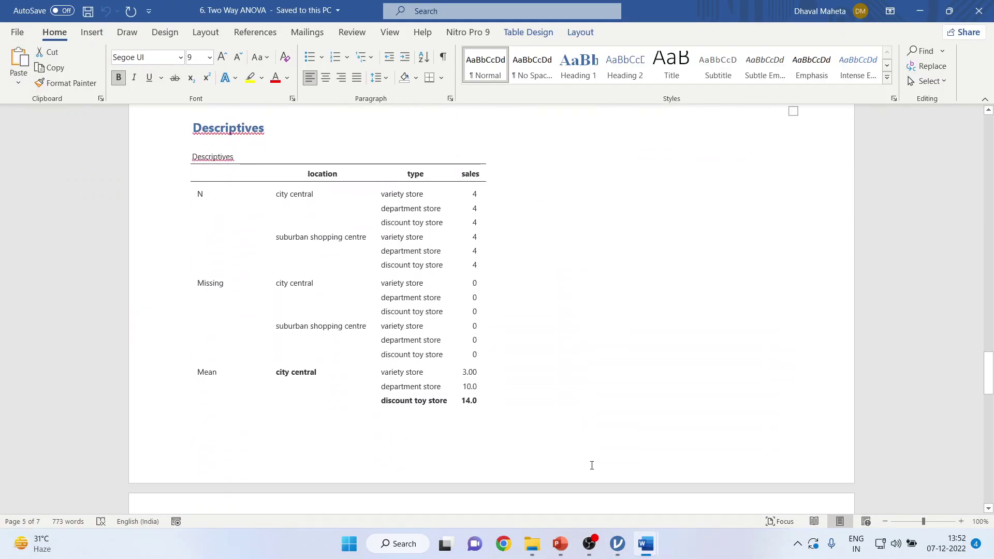
Present the Thank You slide (slide 4) full-screen in PowerPoint
mouse_move(560, 544)
click(565, 481)
click(116, 380)
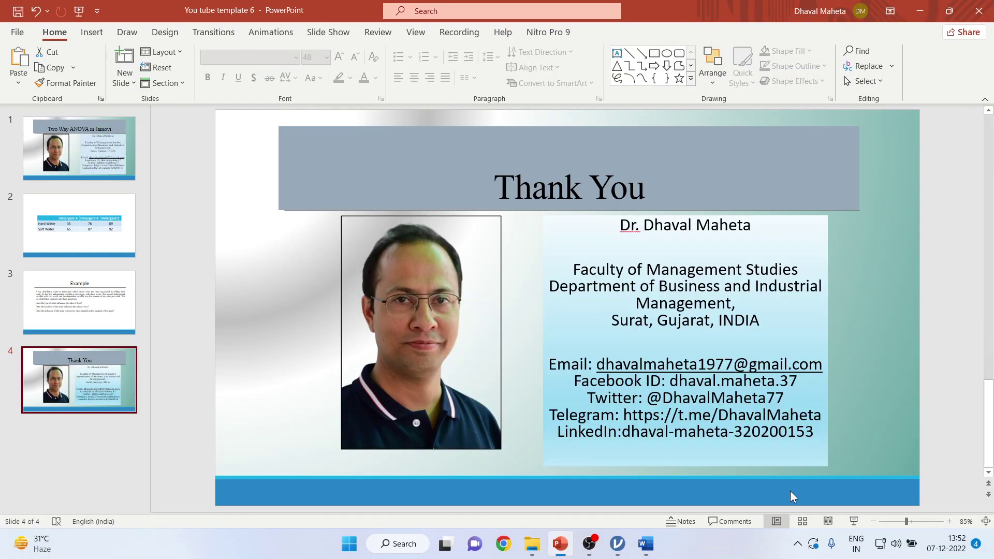
click(854, 521)
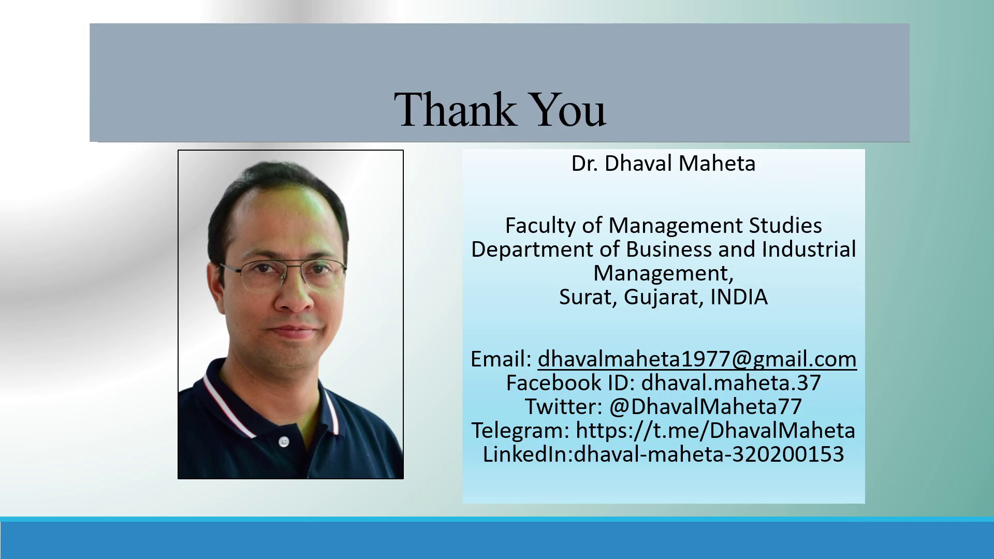